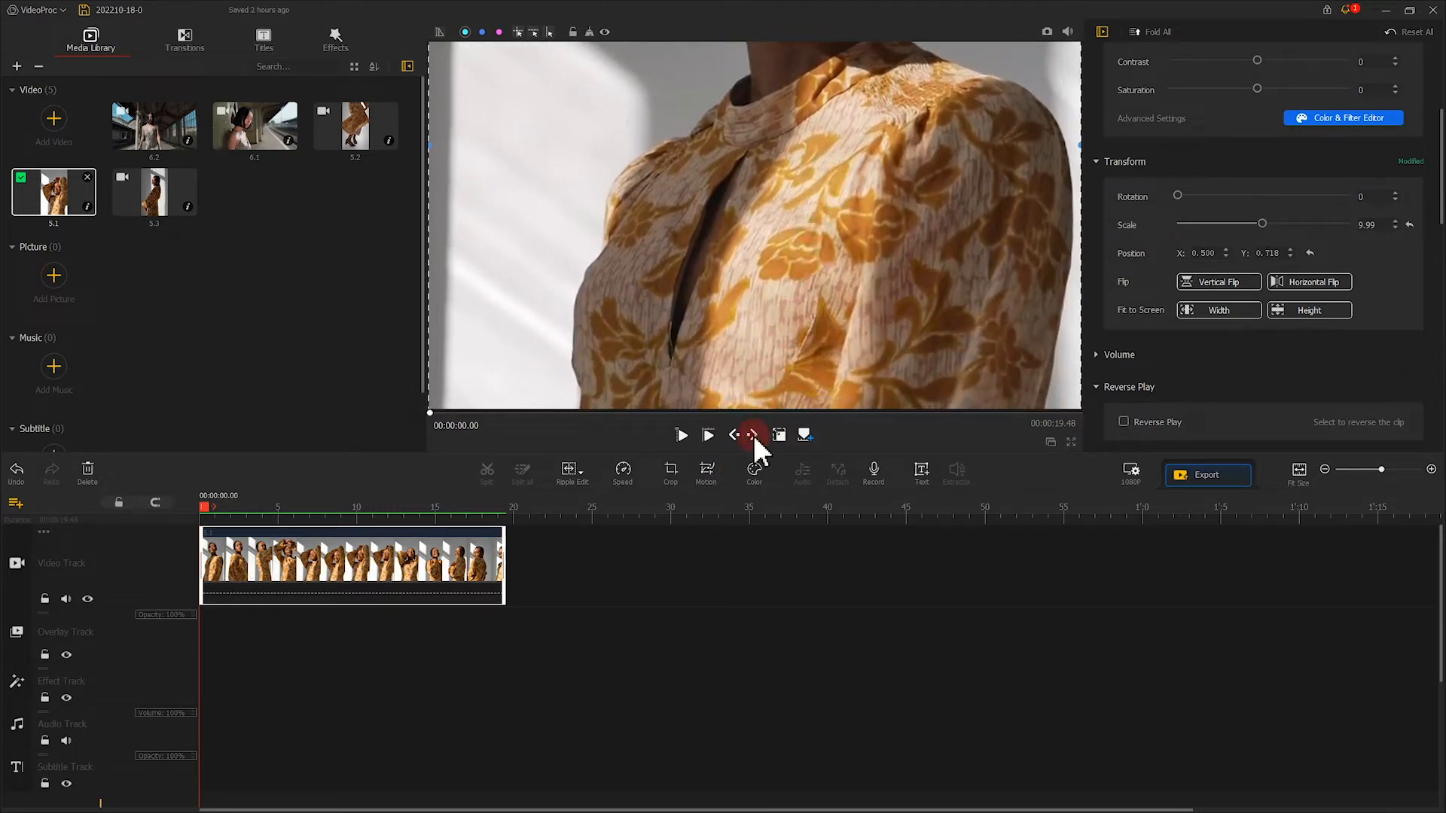
- Apply the Mono filter to clip 5.1 and lower its exposure slightly in the Color & Filter Editor
click(753, 466)
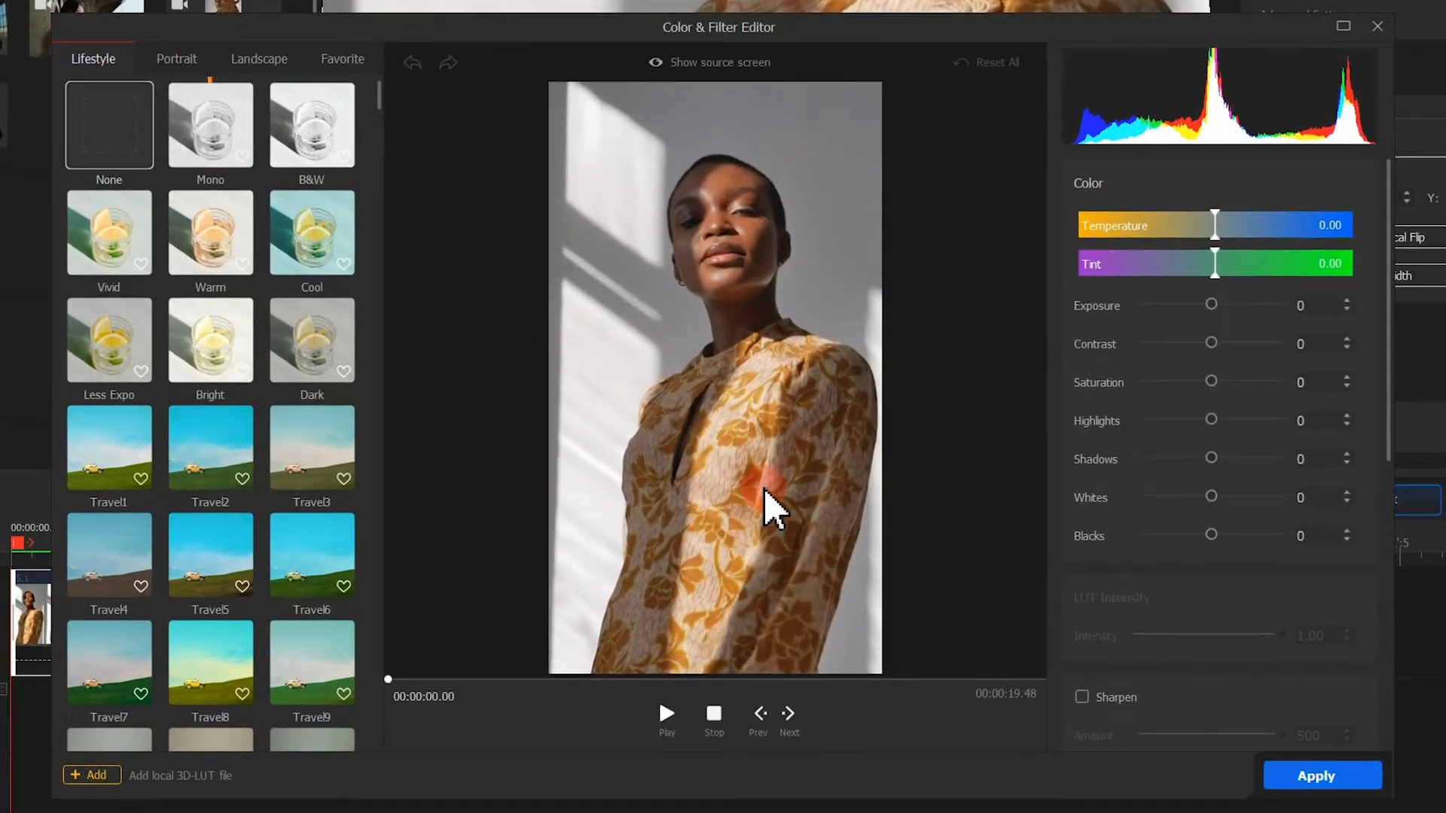
click(230, 122)
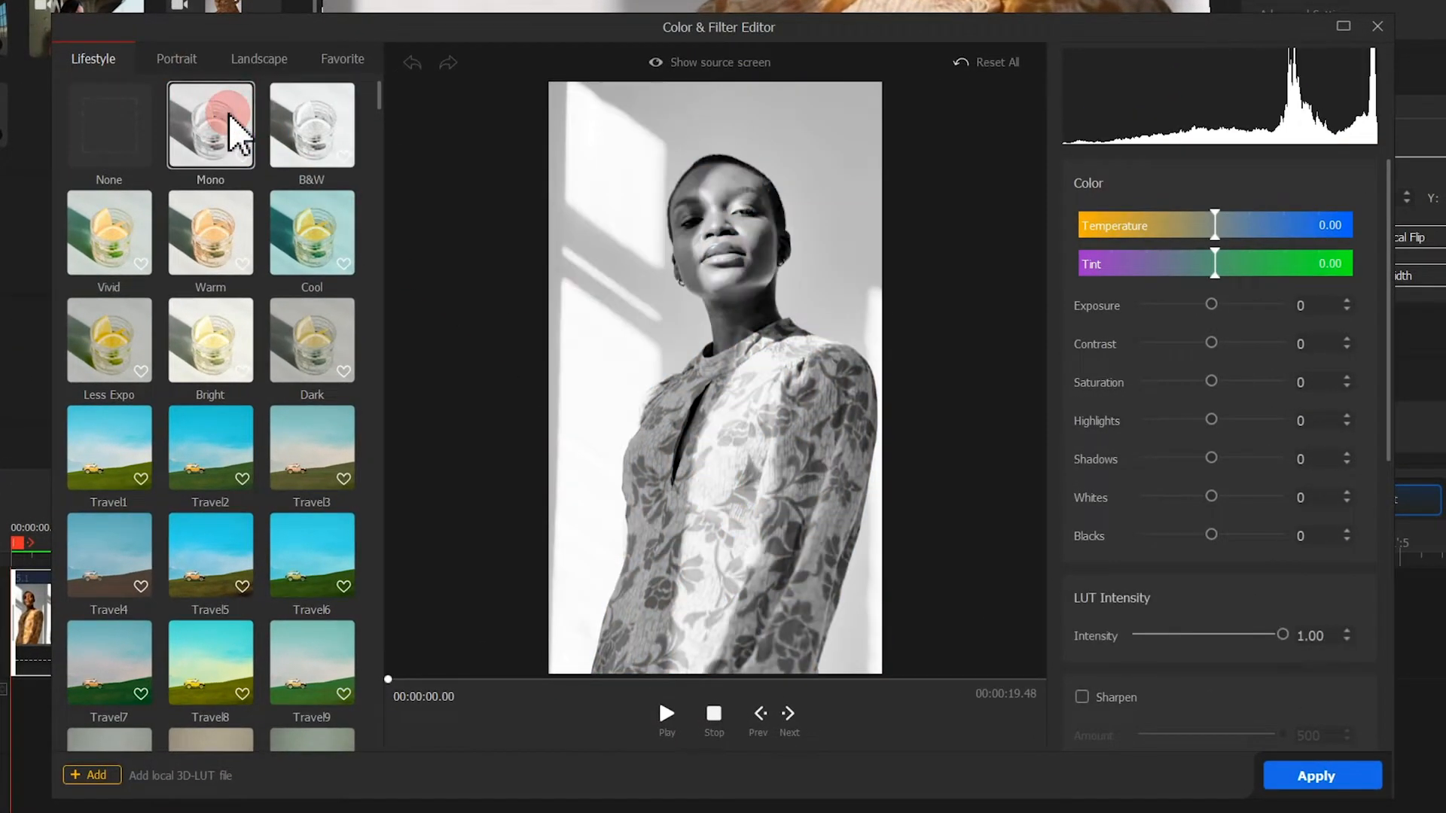
drag(1210, 311, 1171, 305)
click(1316, 772)
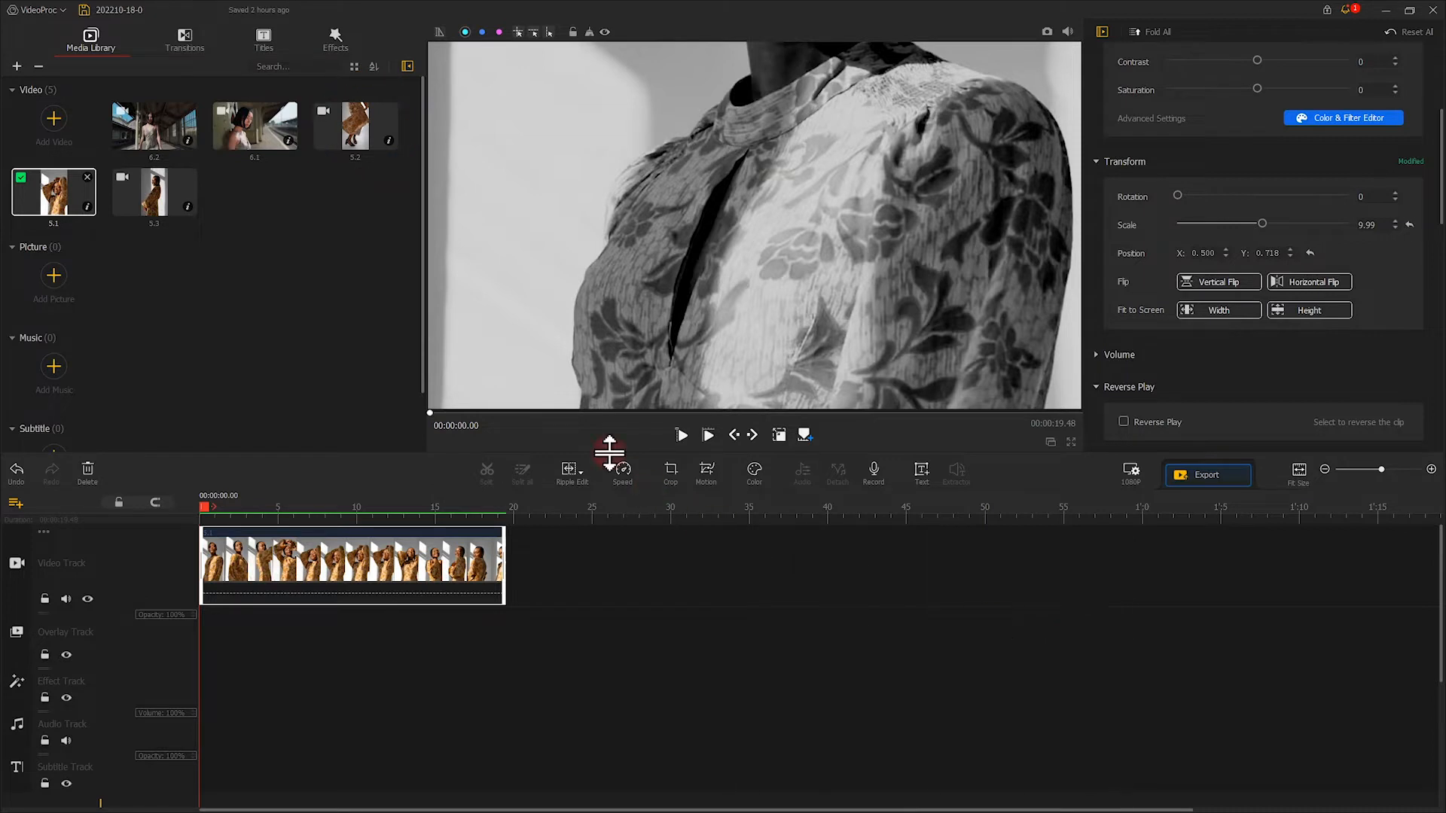
- Place clip 5.2 at the start of the overlay track and enlarge it on the left side of the video frame
drag(362, 158, 200, 646)
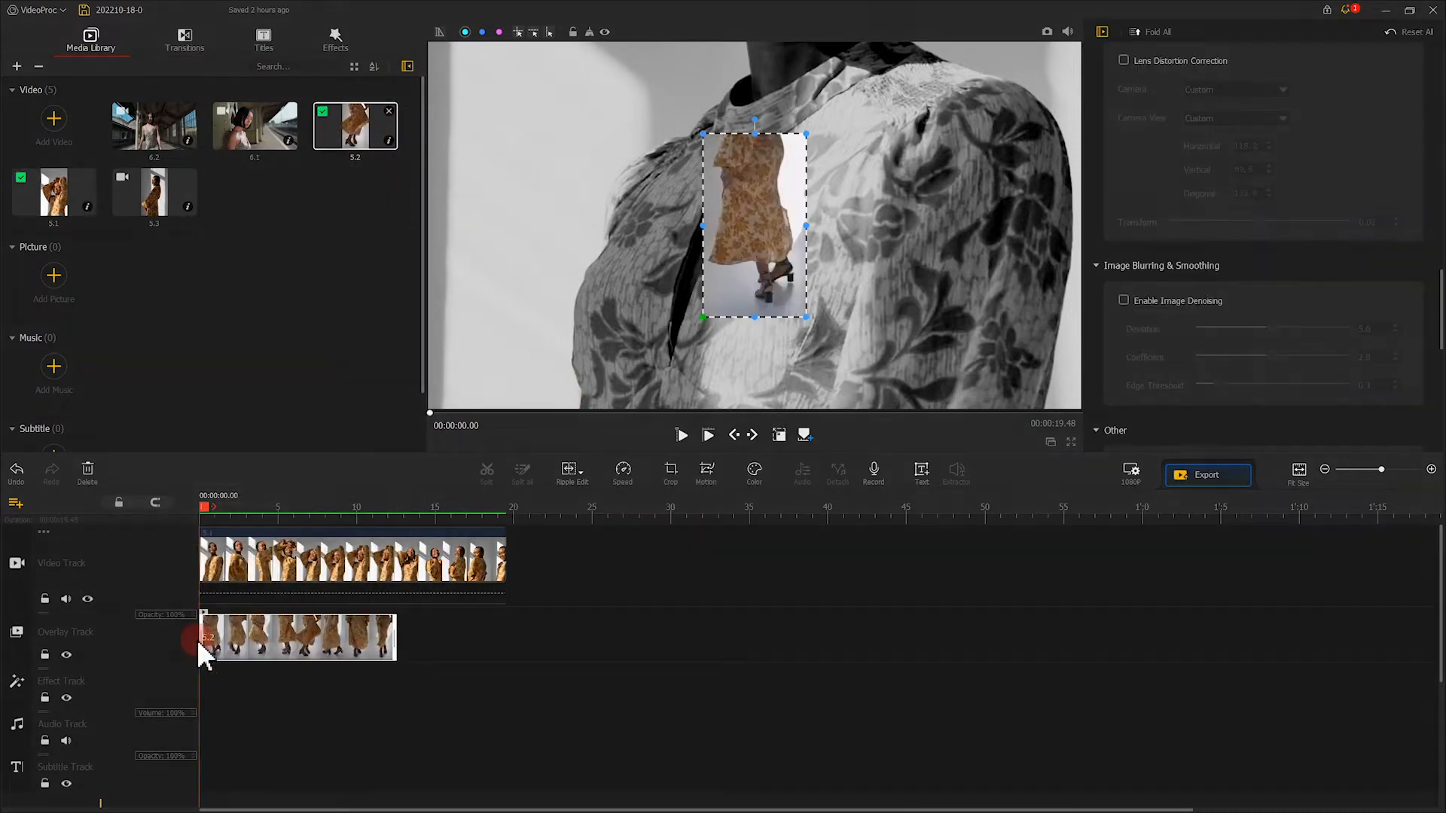
click(489, 368)
drag(736, 227, 488, 164)
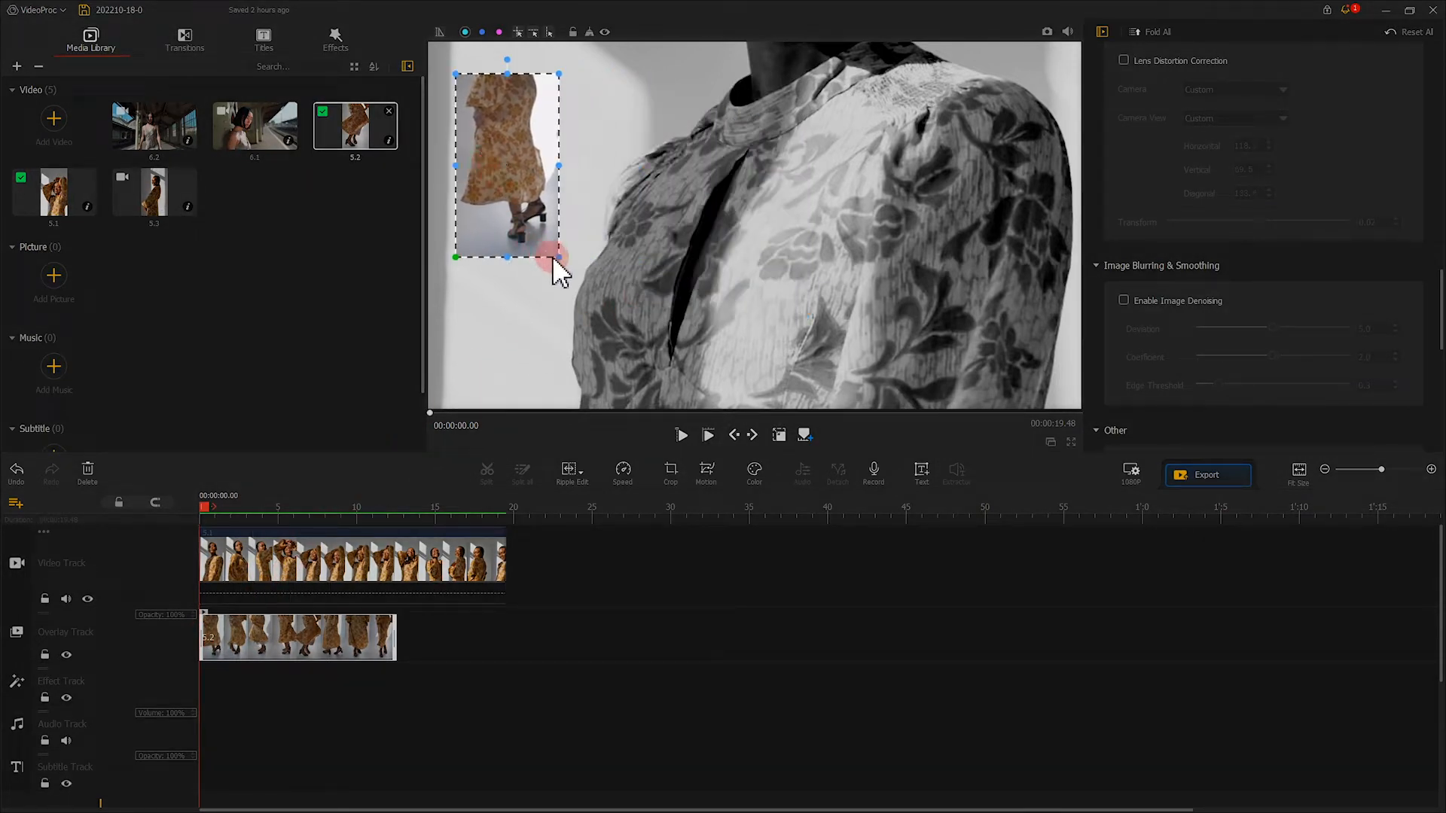
drag(555, 257, 622, 375)
drag(588, 306, 600, 304)
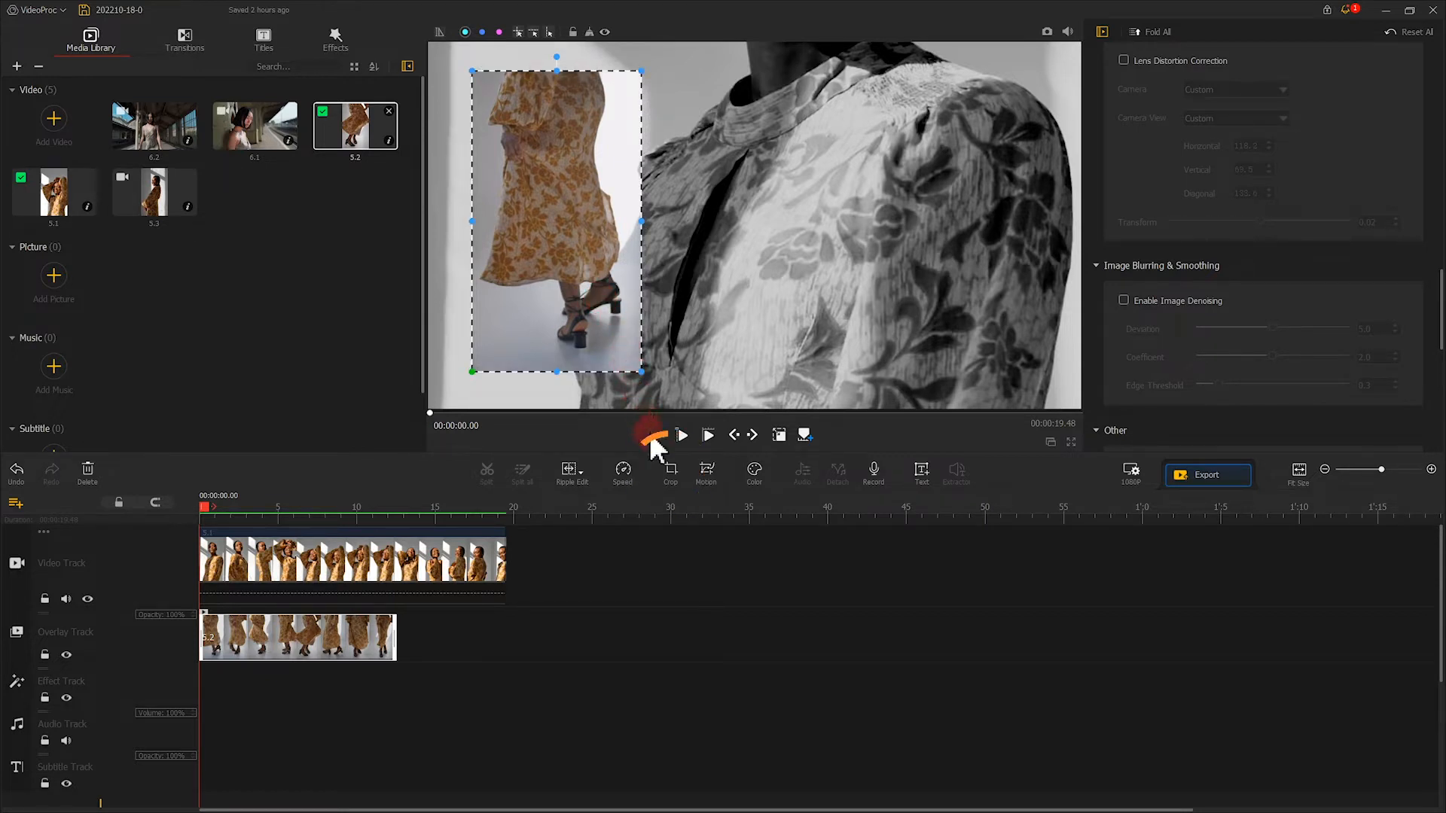
- Crop clip 5.2 at a 9:16 aspect ratio to about 879 × 1564, centred on the dress
click(668, 469)
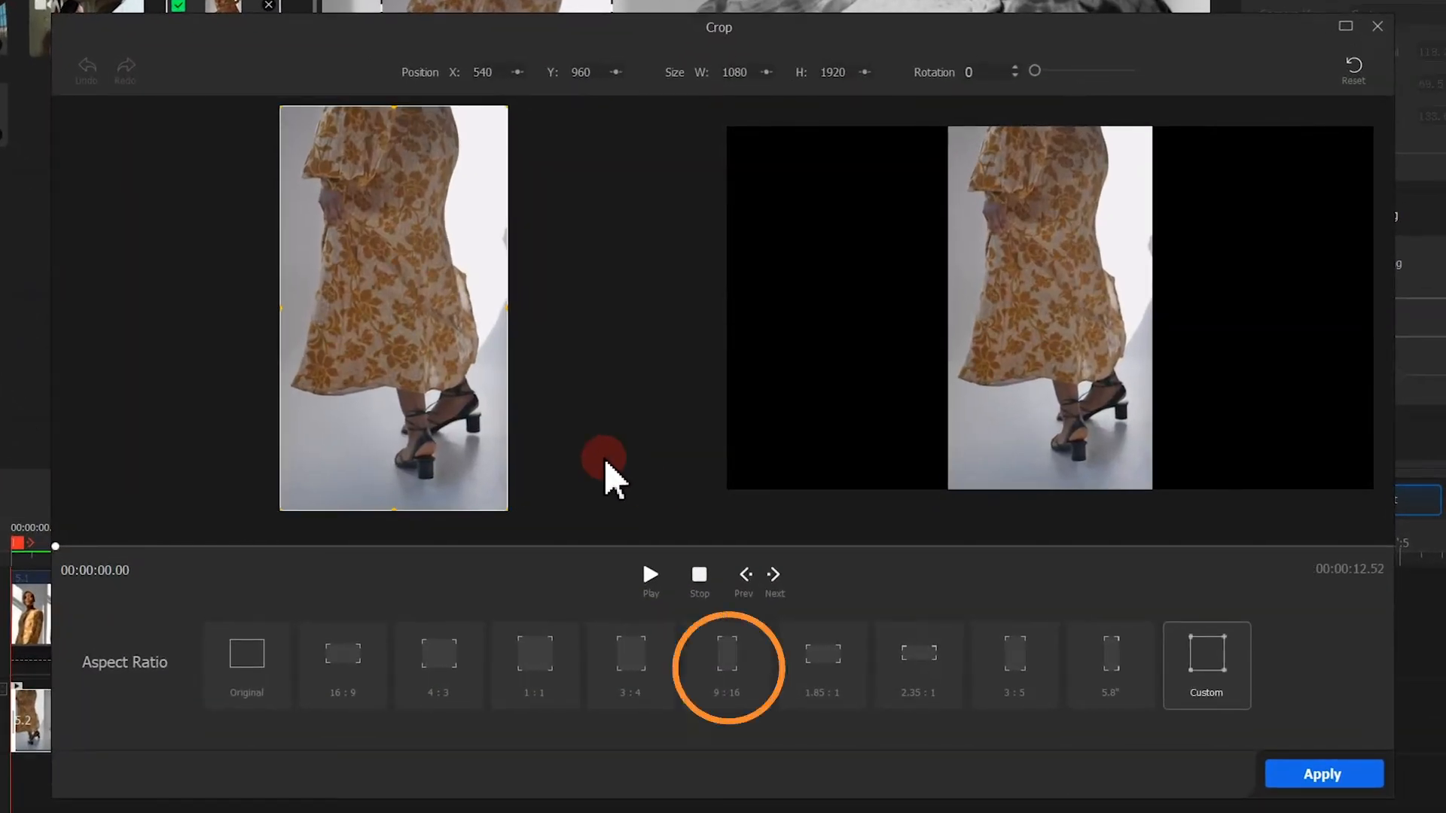
click(727, 675)
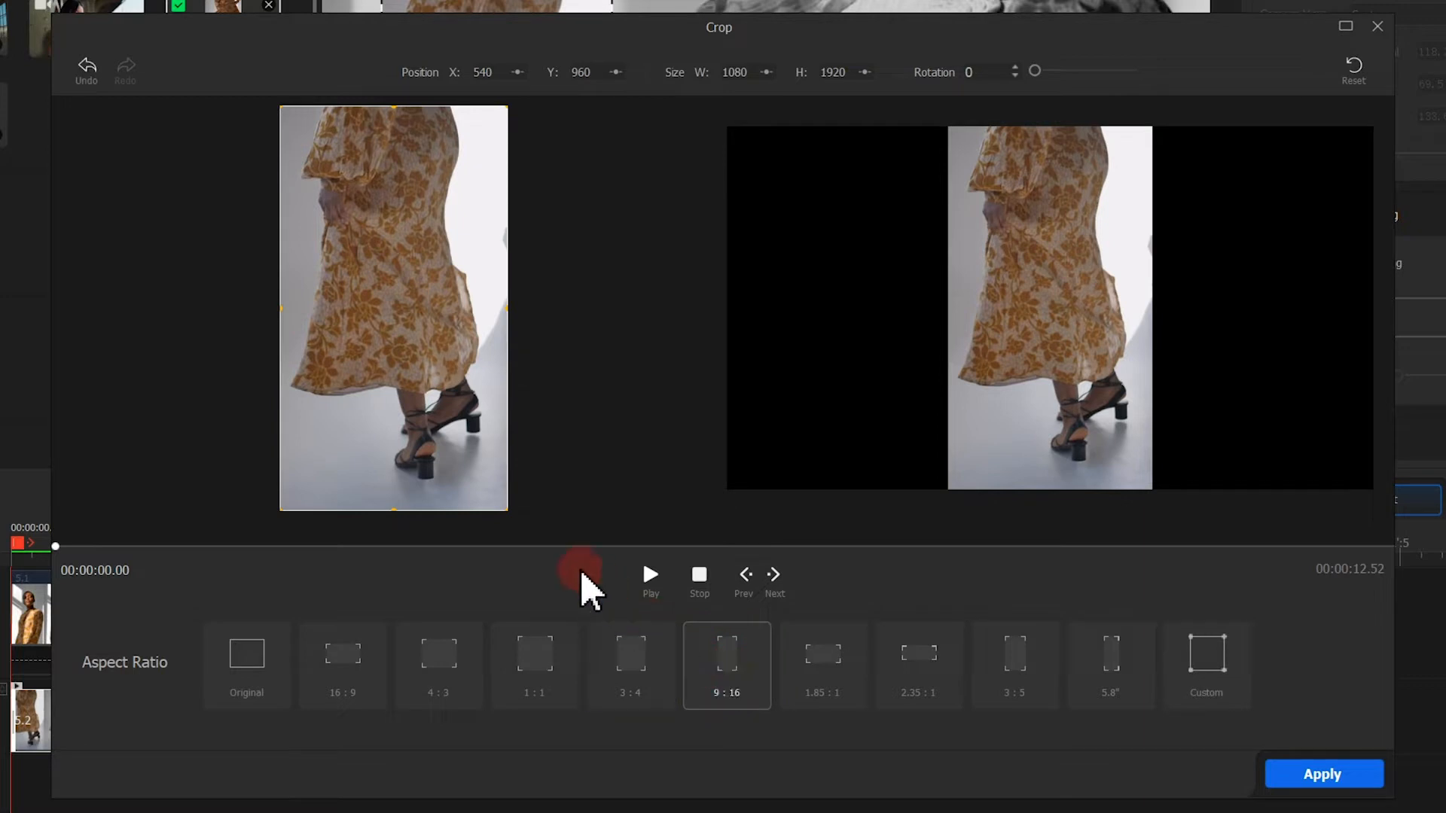
drag(506, 509, 445, 400)
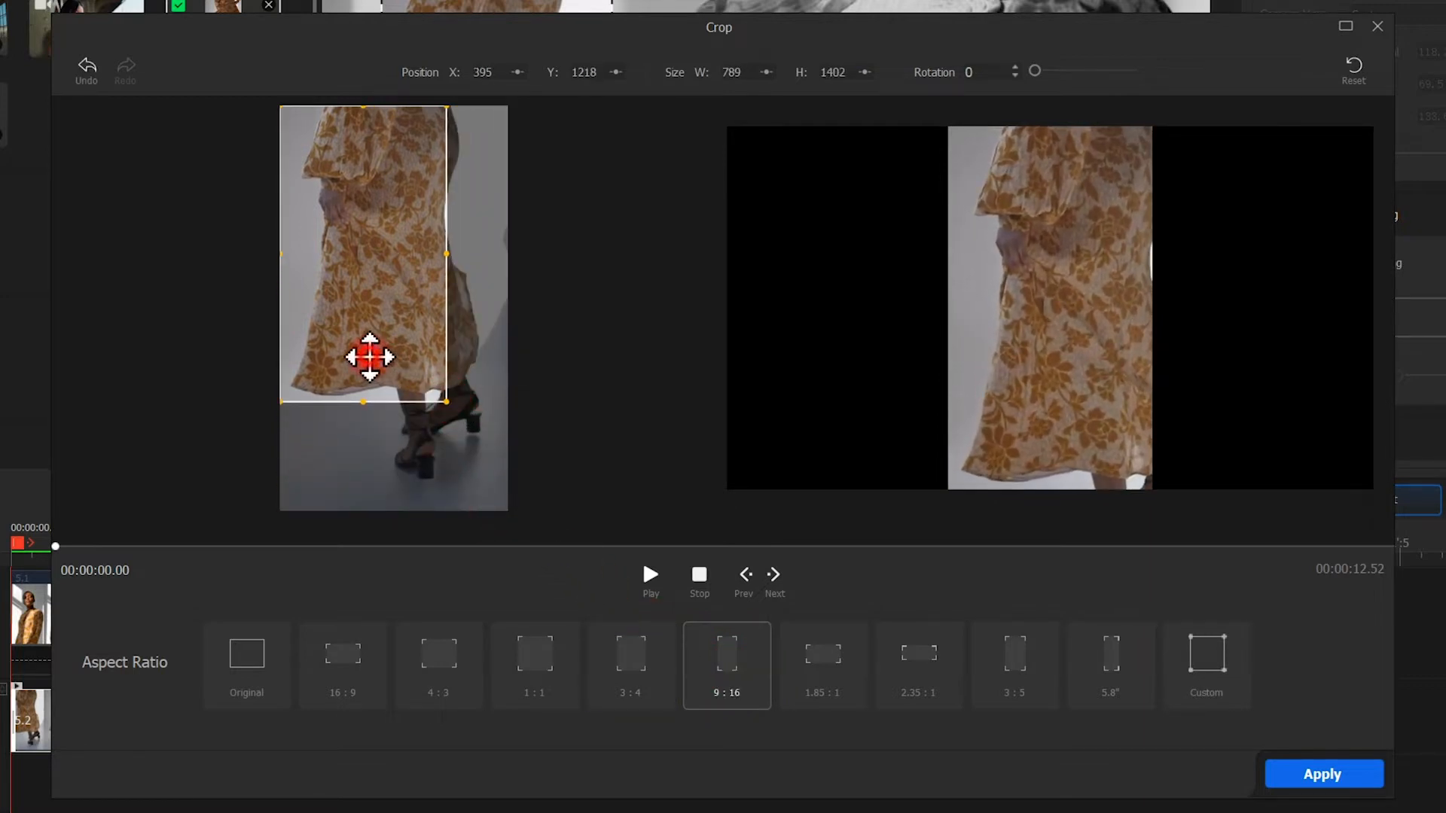
drag(369, 357, 381, 355)
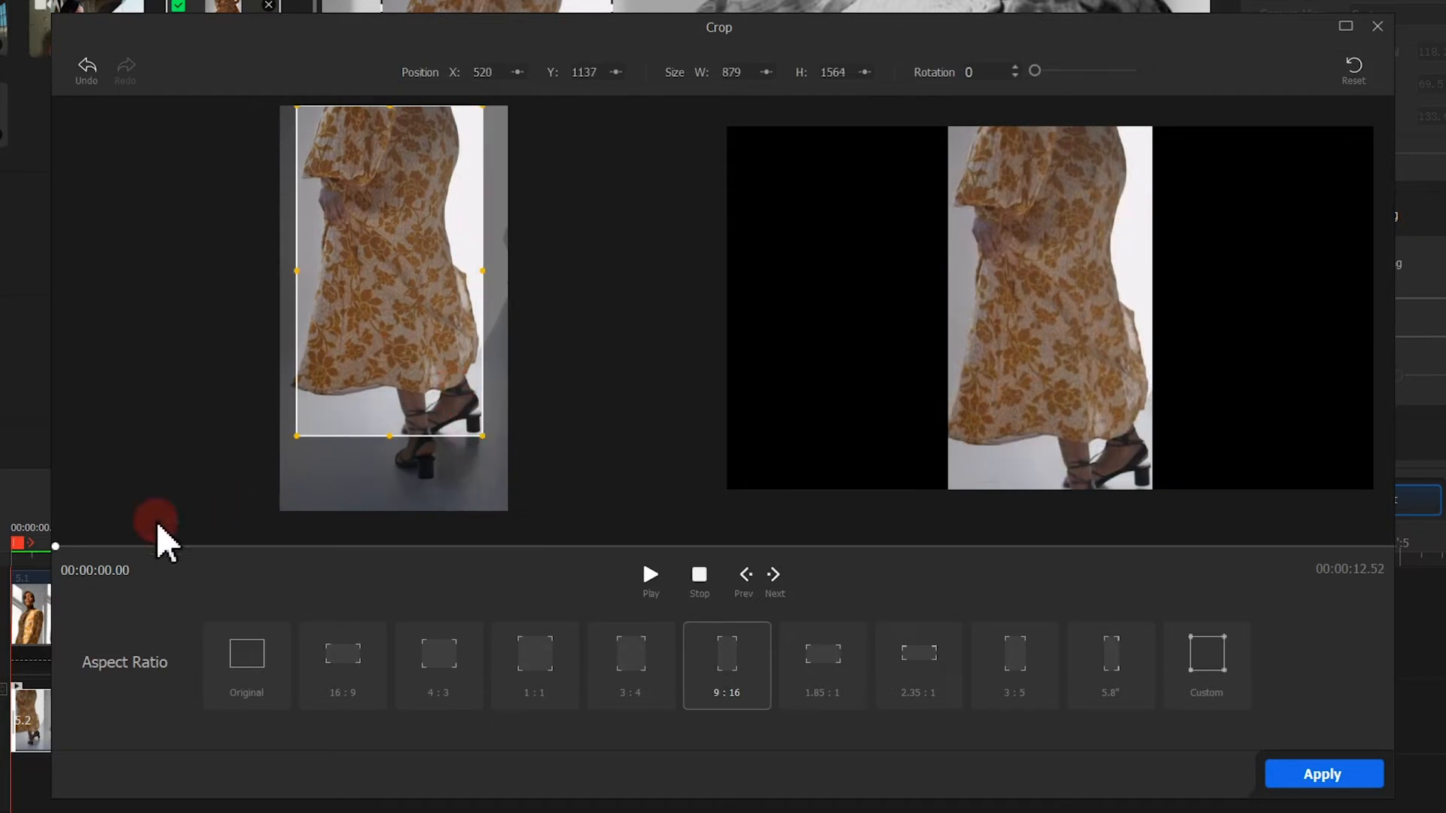
mouse_move(55, 547)
mouse_down()
mouse_move(187, 554)
mouse_move(65, 556)
mouse_up()
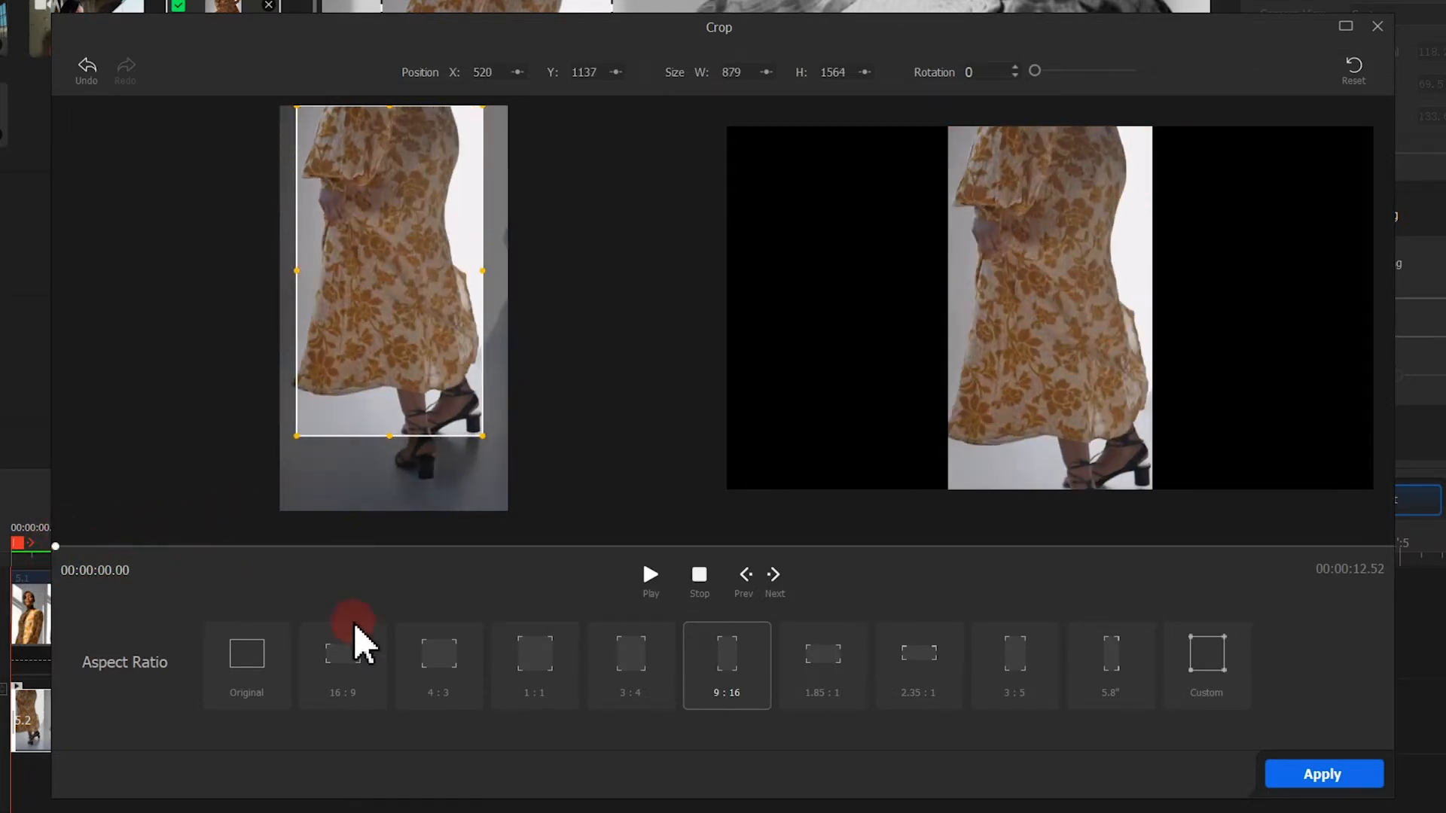
click(1326, 776)
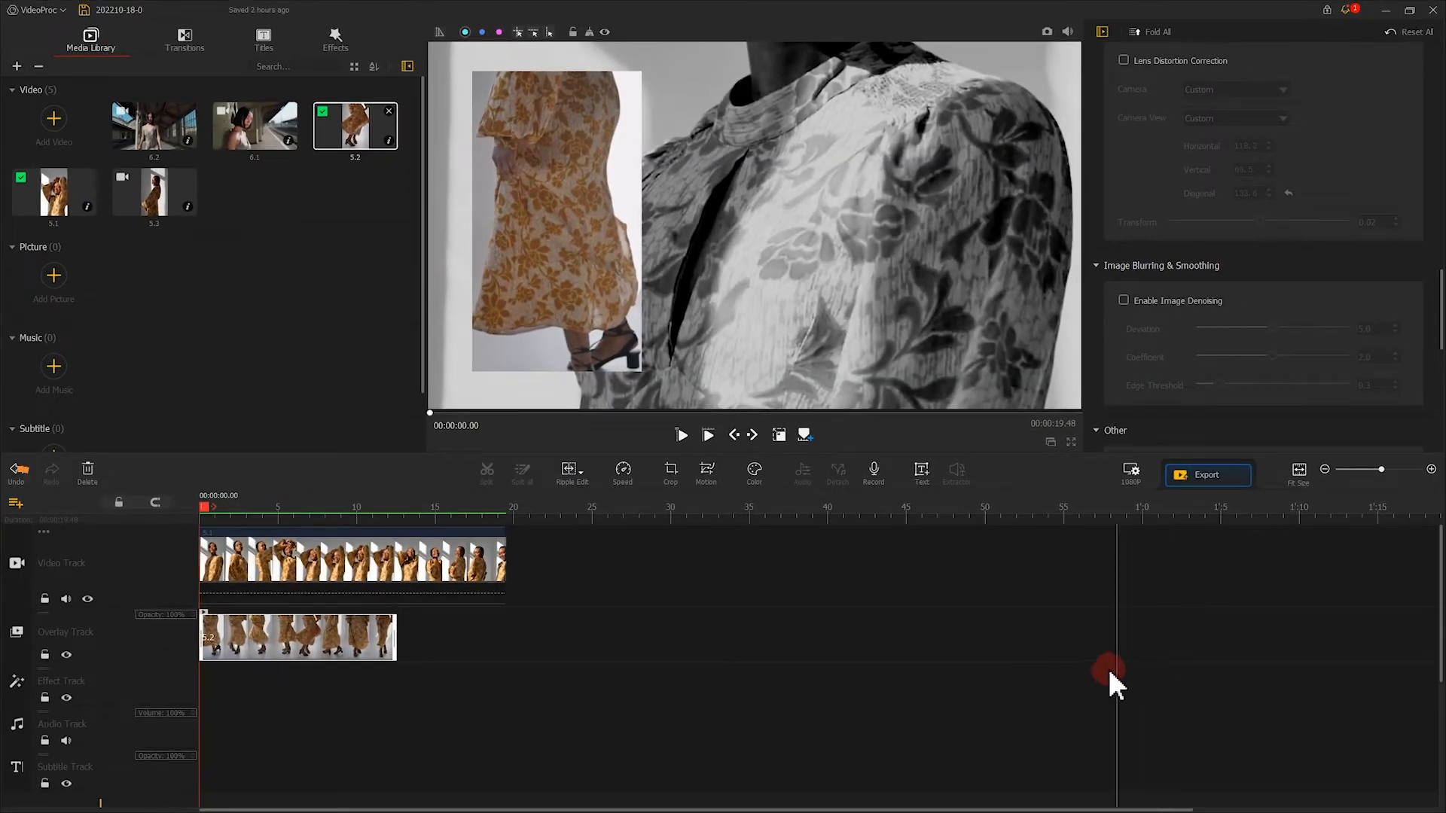
- Add a new overlay track to the timeline below the existing one
click(18, 507)
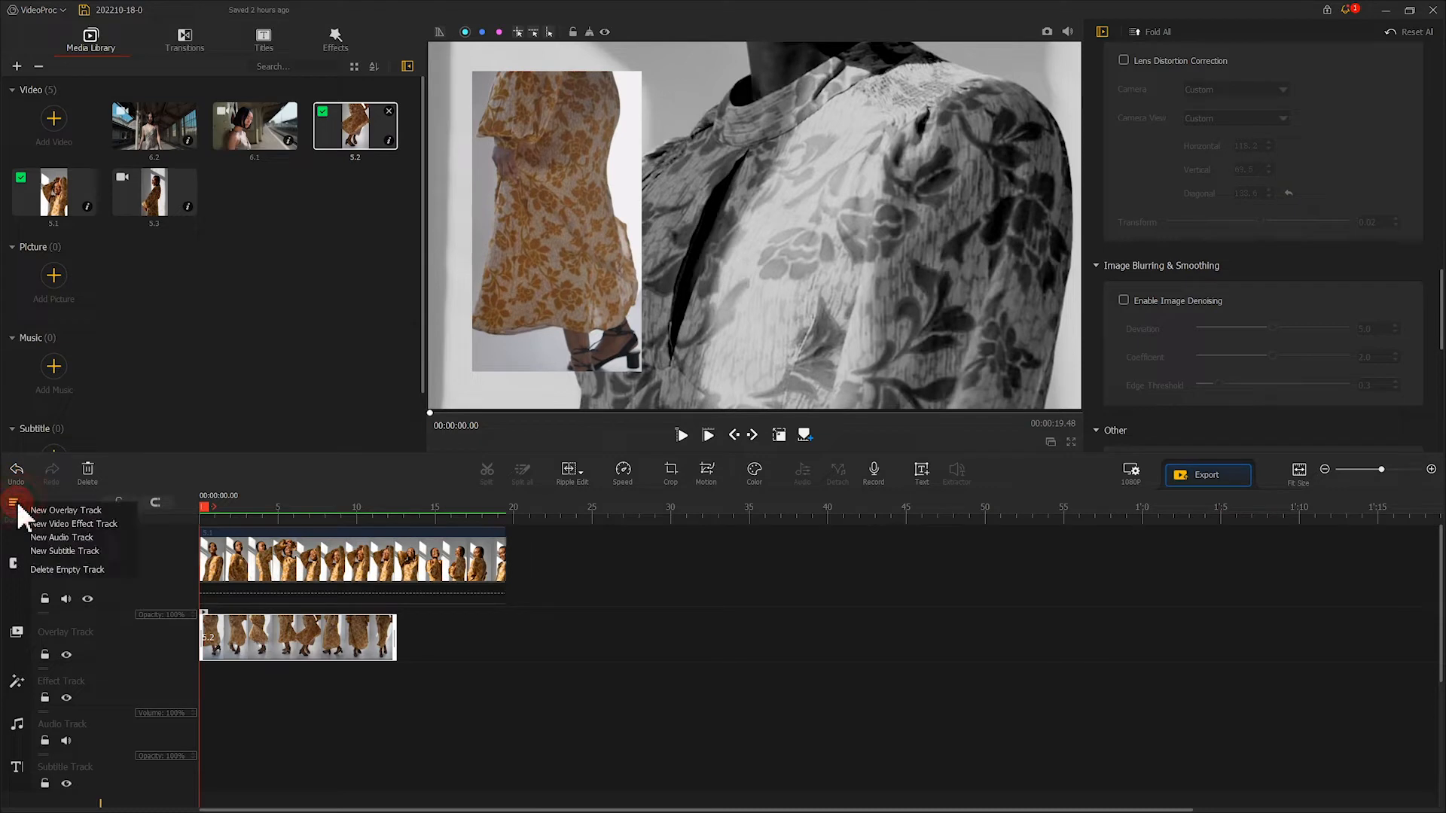
click(45, 512)
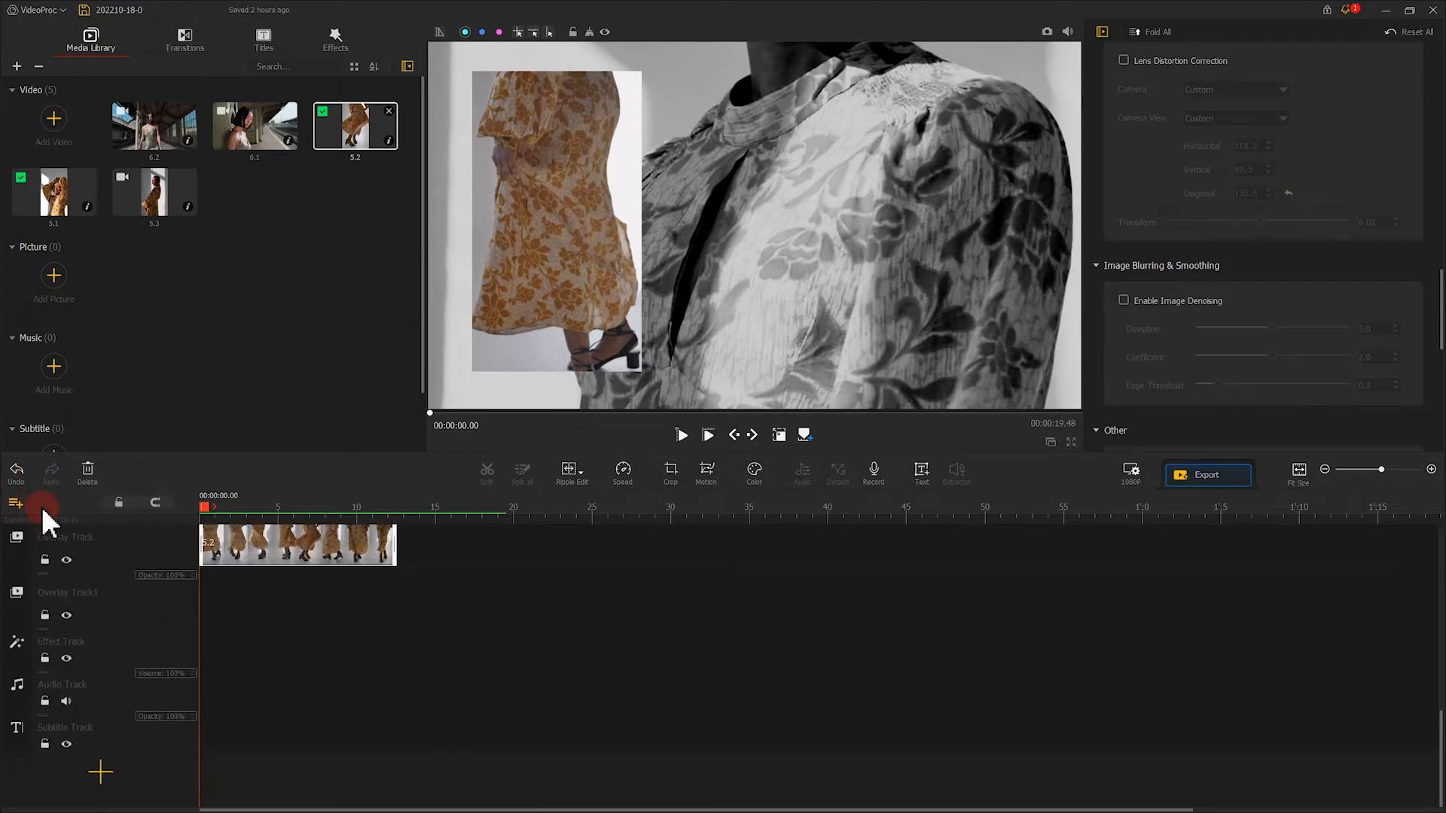
scroll(207, 583, up, 3)
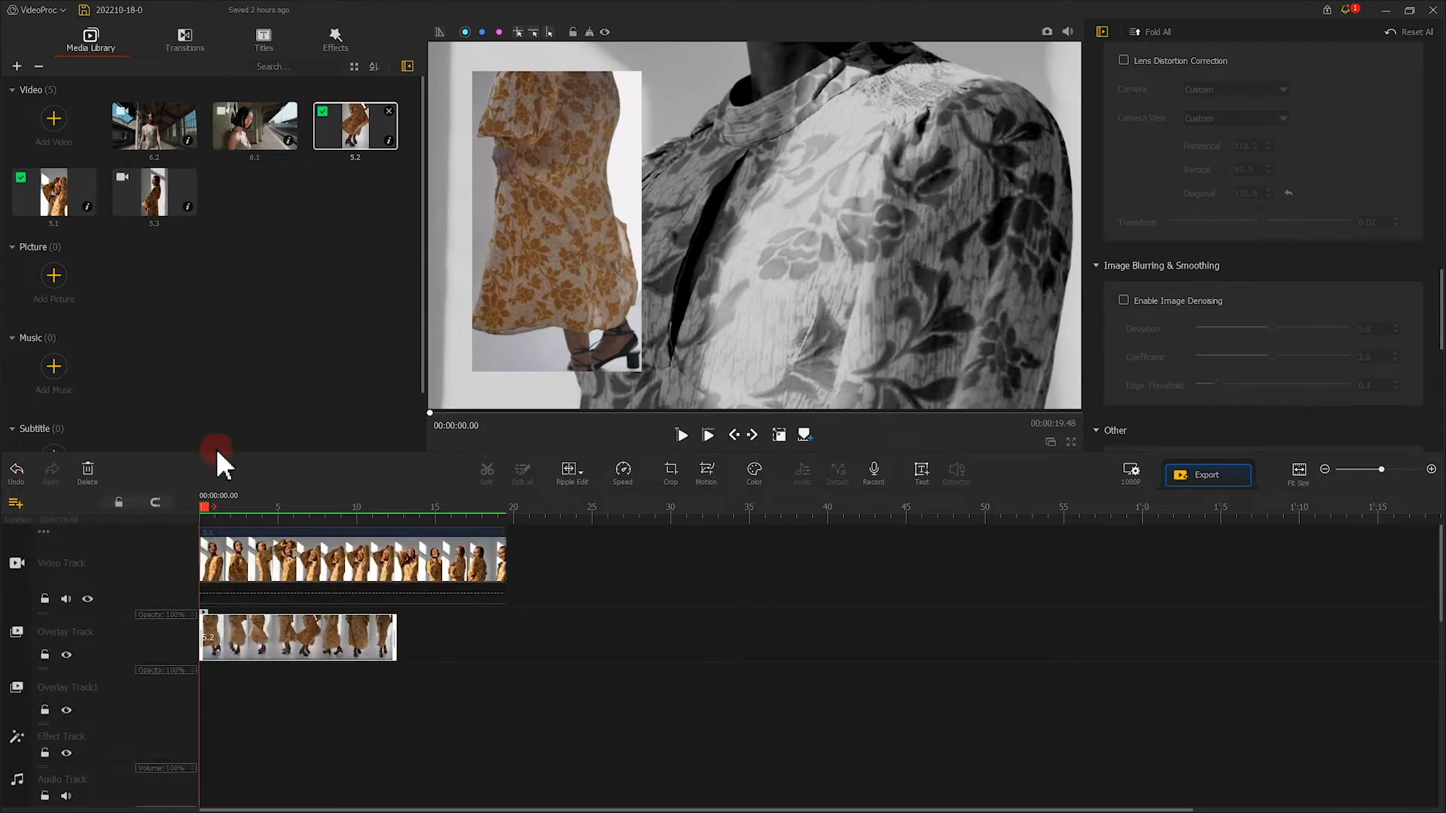
- Place clip 5.3 at the start of the second overlay track and enlarge it on the right side of the video frame
drag(153, 226, 191, 694)
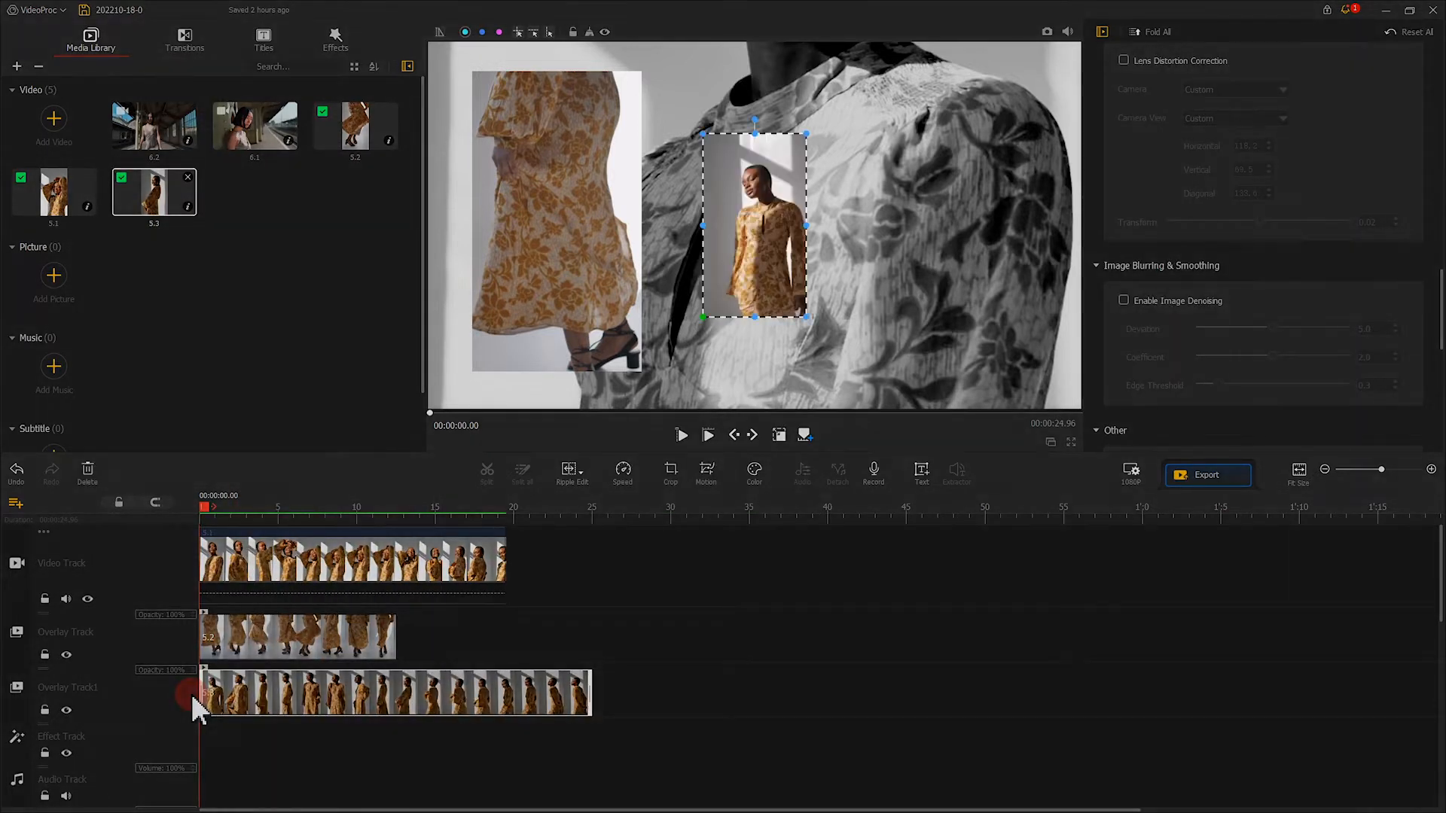
drag(756, 242, 997, 178)
drag(946, 253, 873, 372)
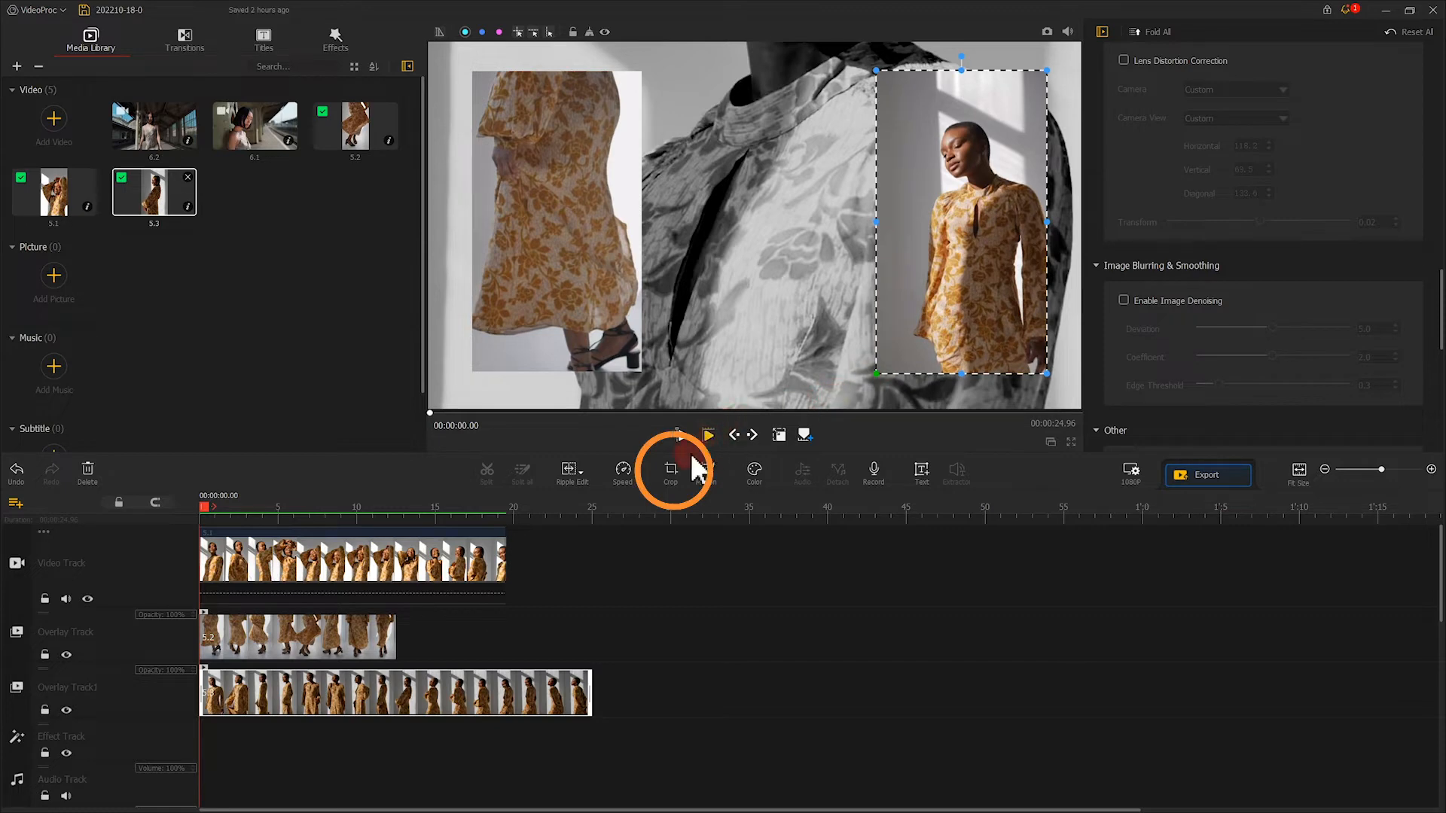
- Crop clip 5.3 at a 9:16 aspect ratio to about 893 × 1589, around the woman
click(678, 473)
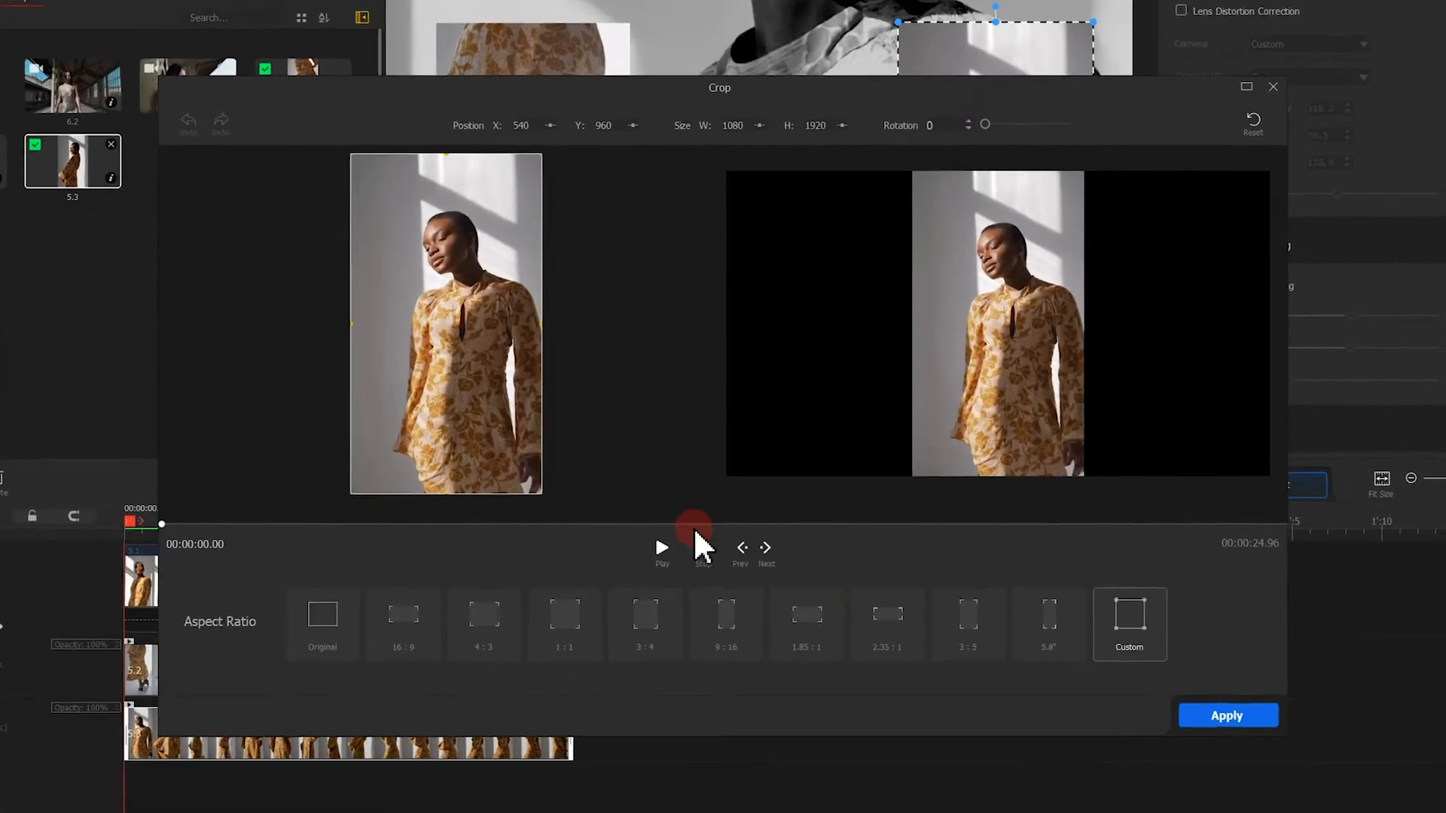
click(721, 582)
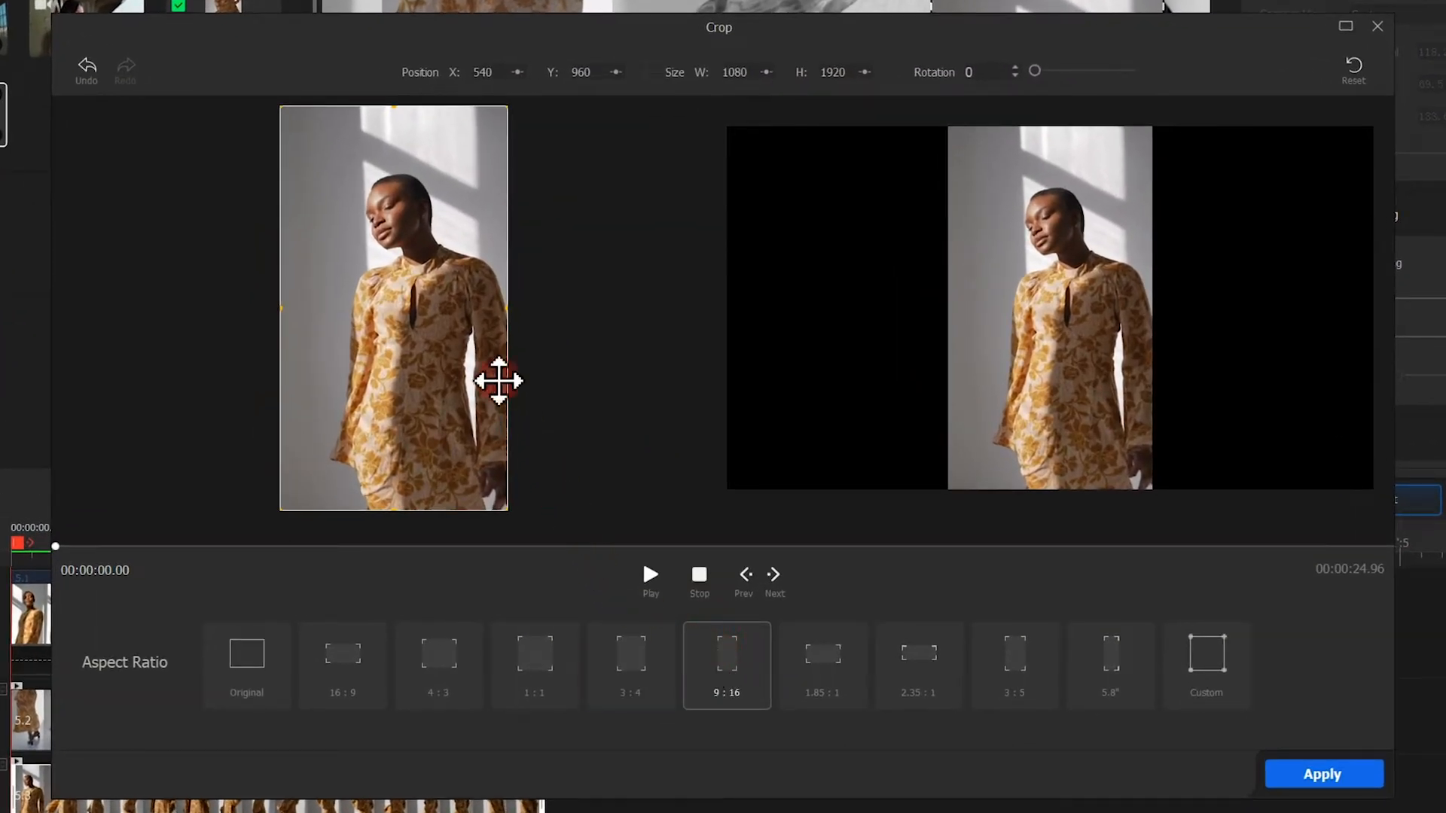
drag(283, 110, 347, 155)
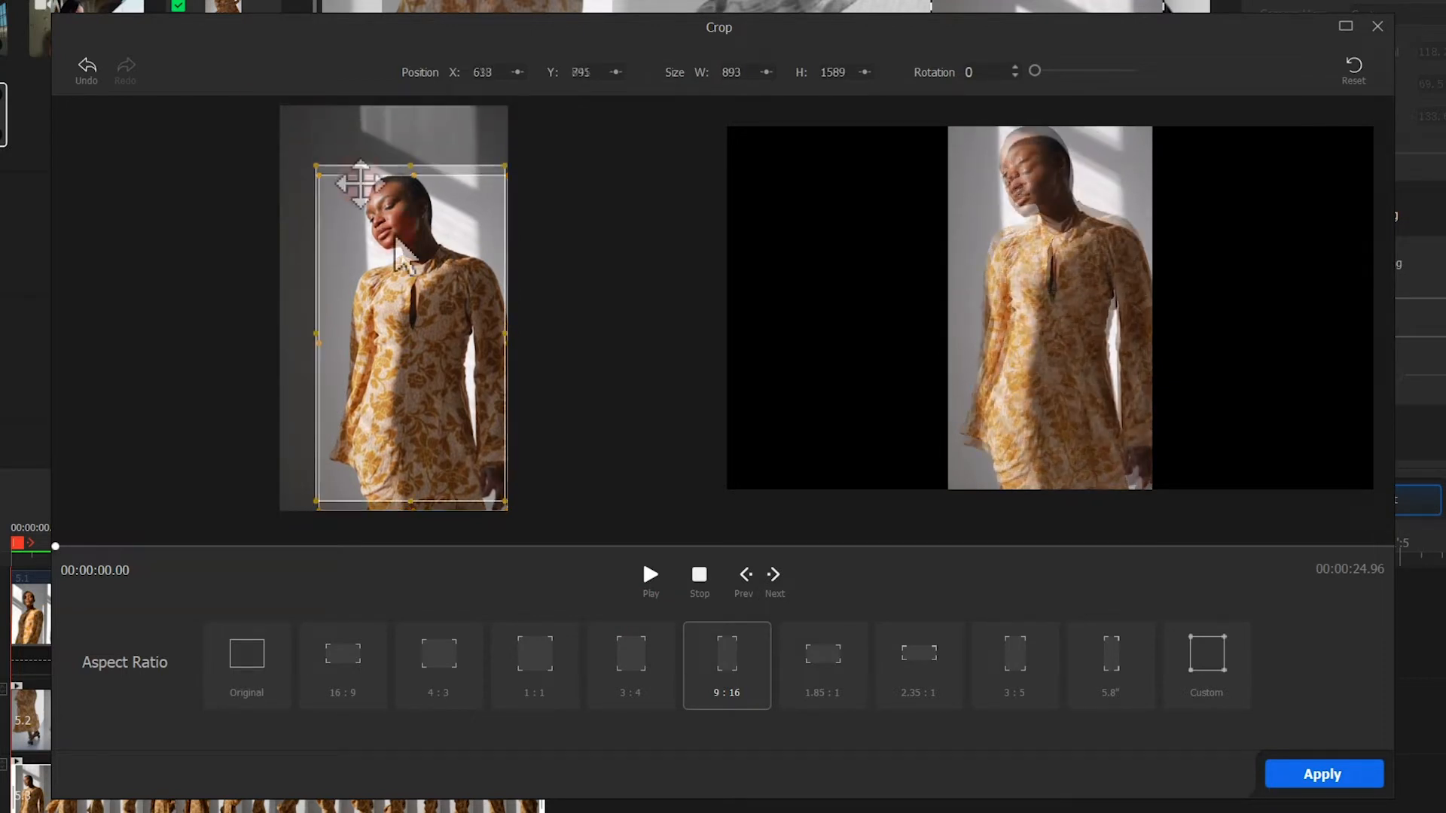
click(69, 546)
drag(76, 563, 135, 571)
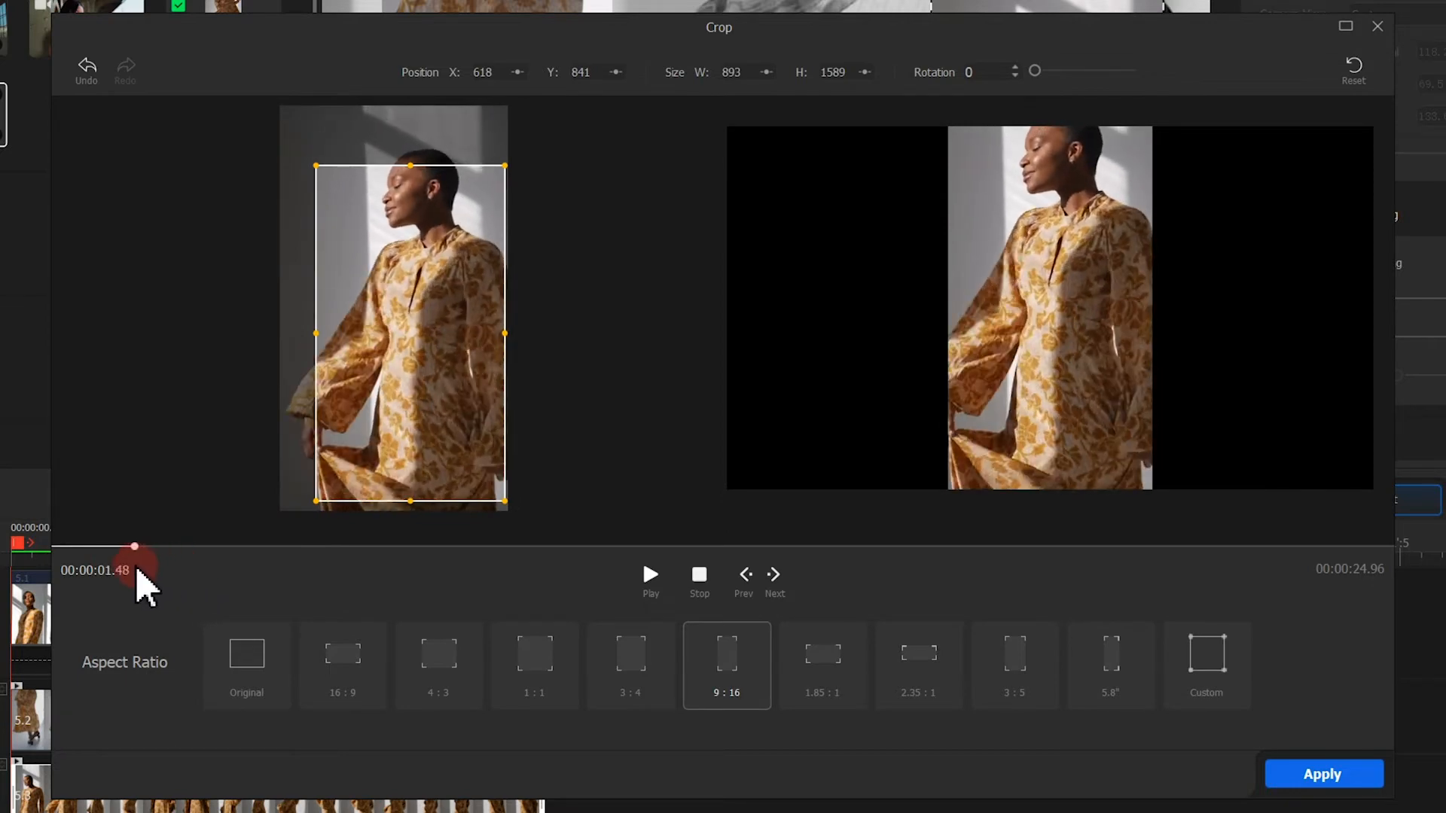
click(1297, 789)
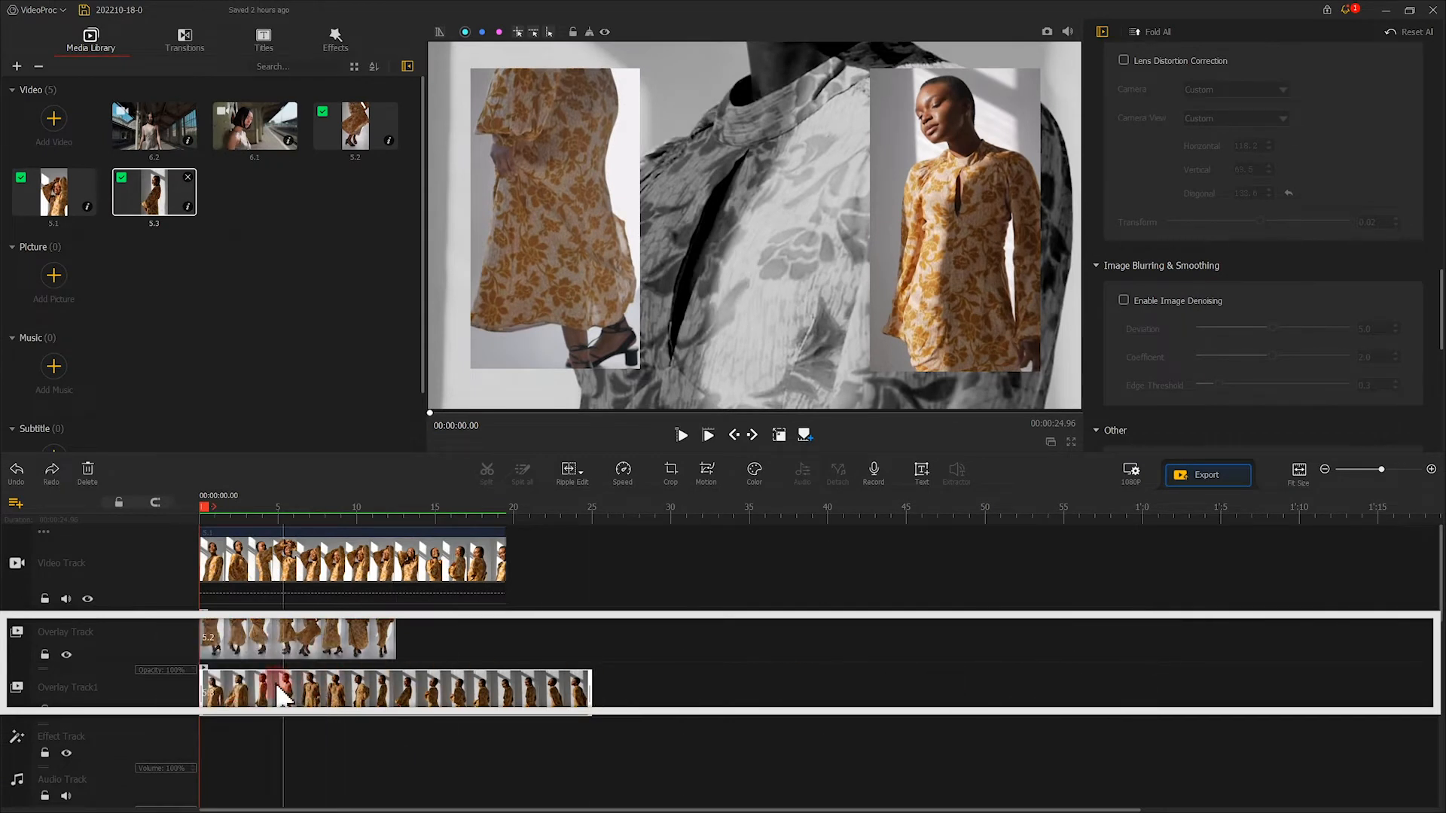
- Start clip 5.2 at about 0.5 s and clip 5.3 at about 1 s, and give both a progressive fade-in of 0.50
mouse_move(228, 689)
mouse_down()
mouse_move(256, 697)
mouse_move(243, 659)
mouse_up()
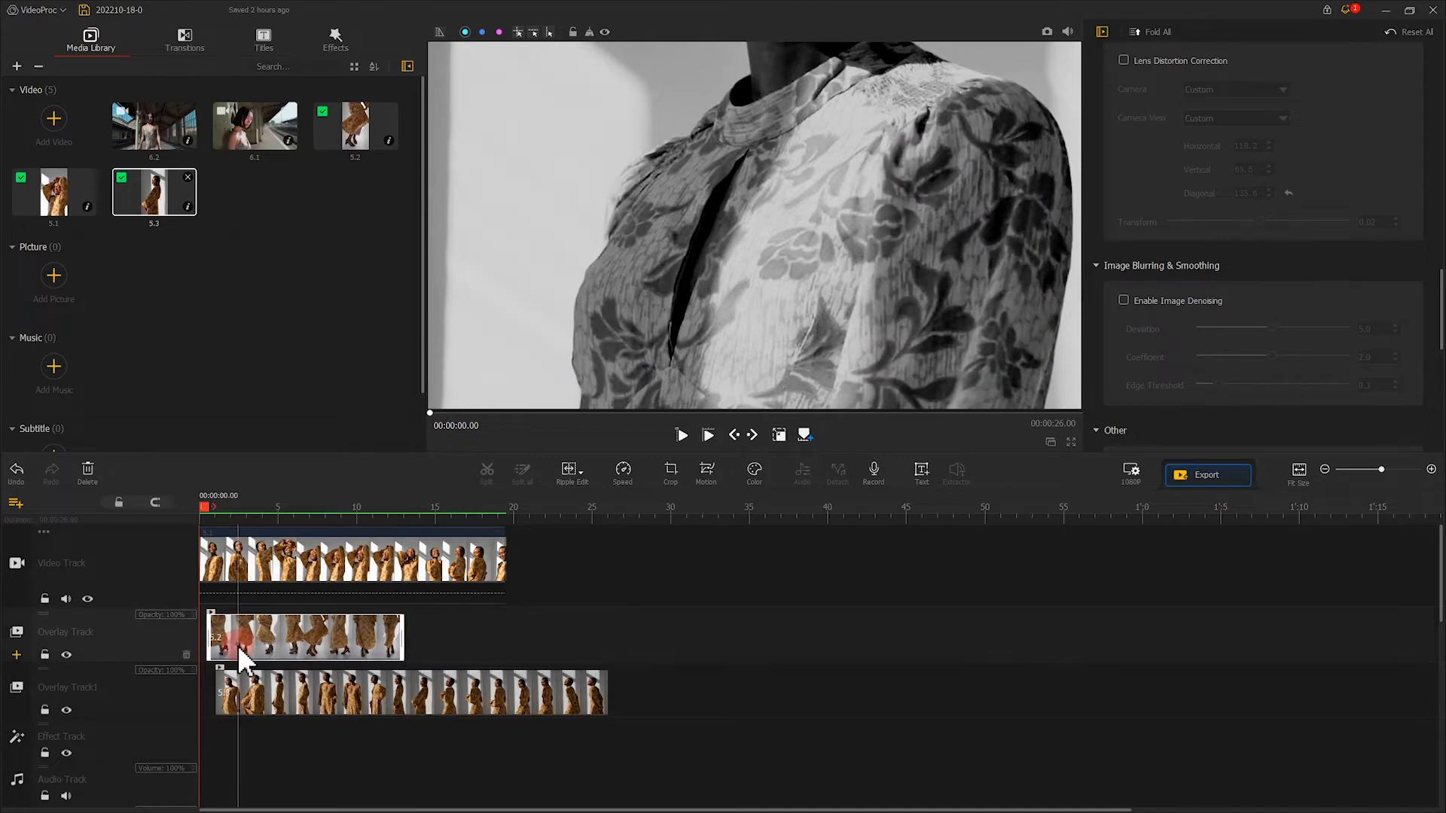
scroll(445, 526, up, 5)
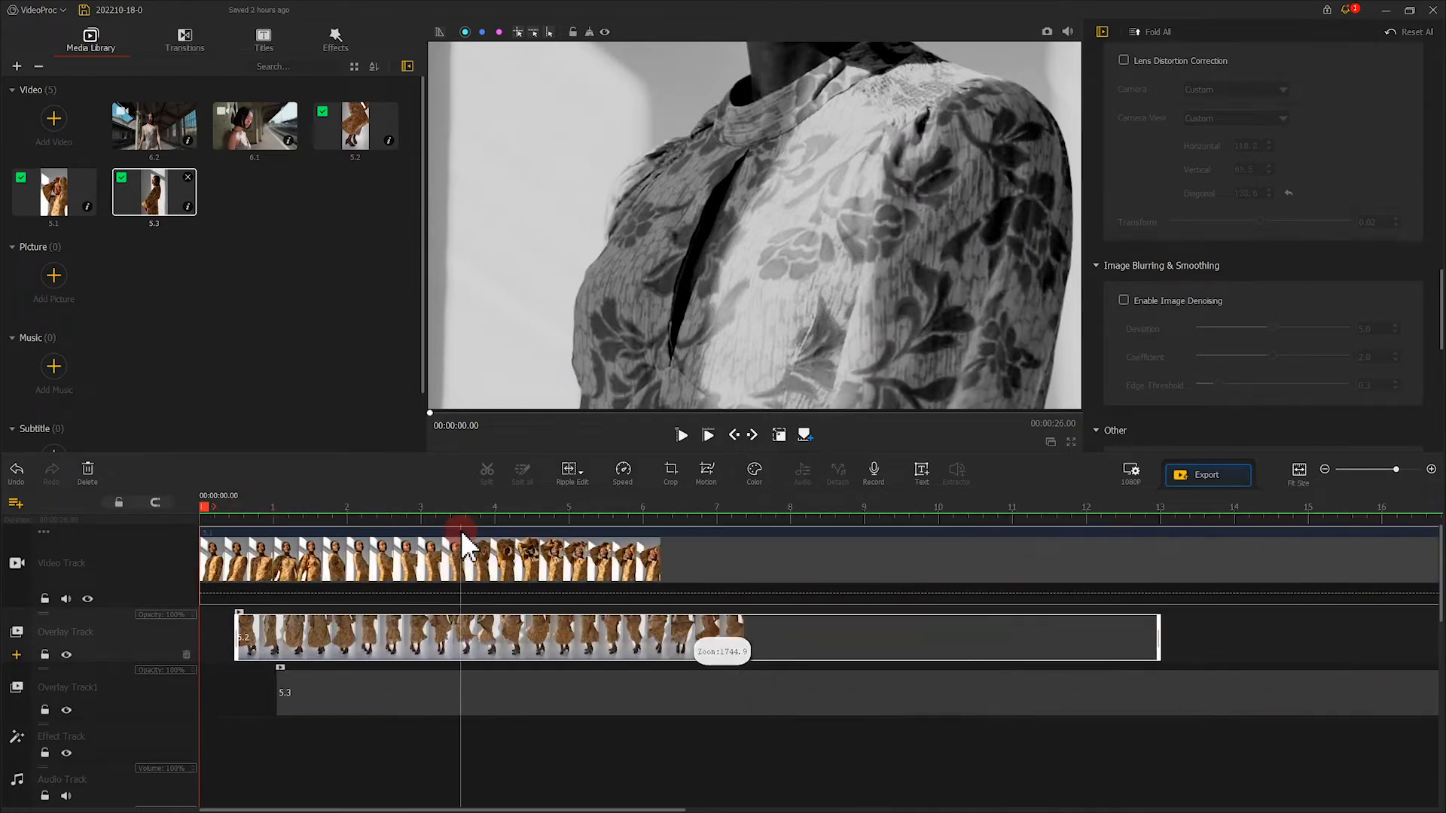
scroll(1214, 284, up, 10)
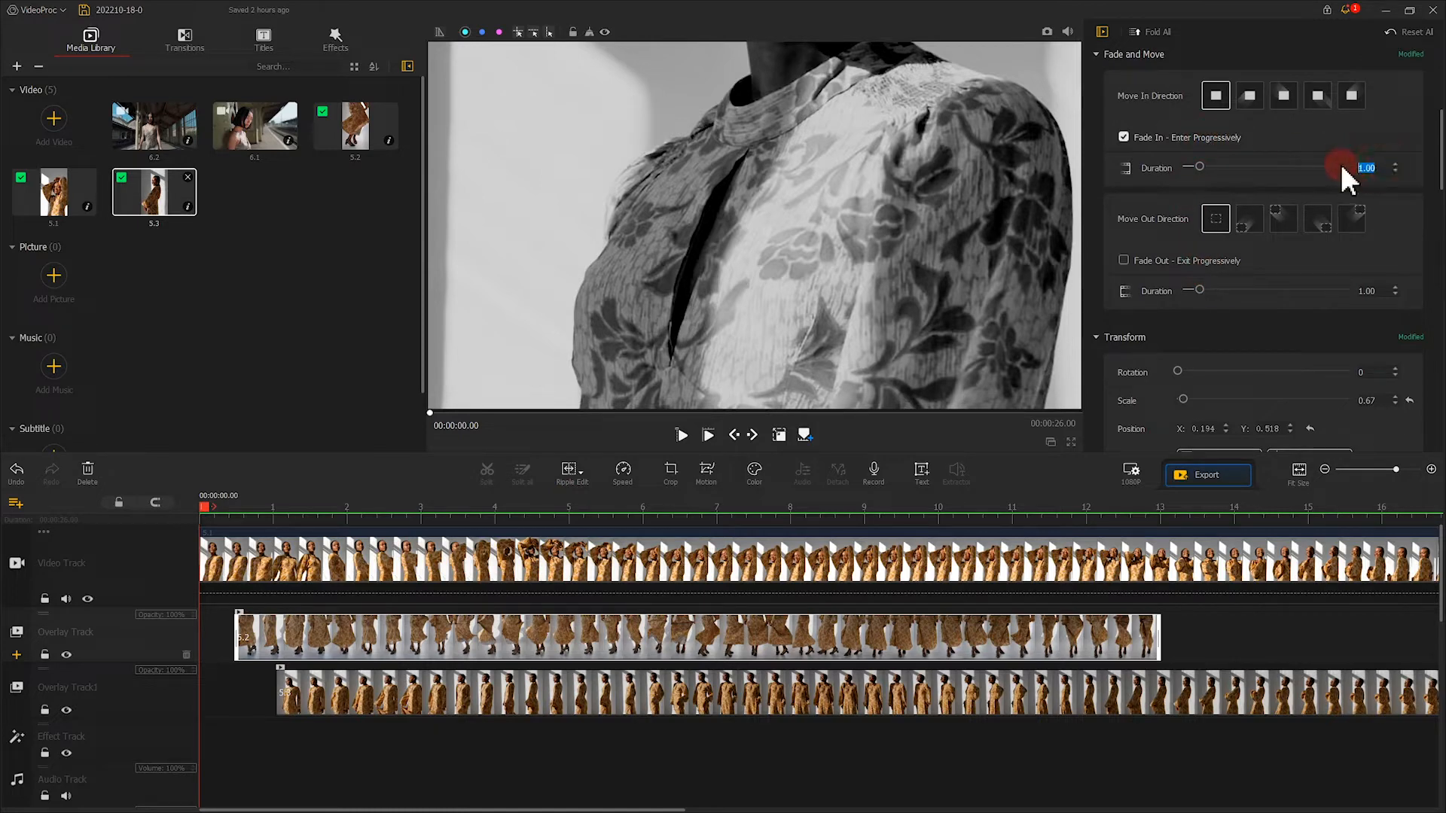
click(407, 686)
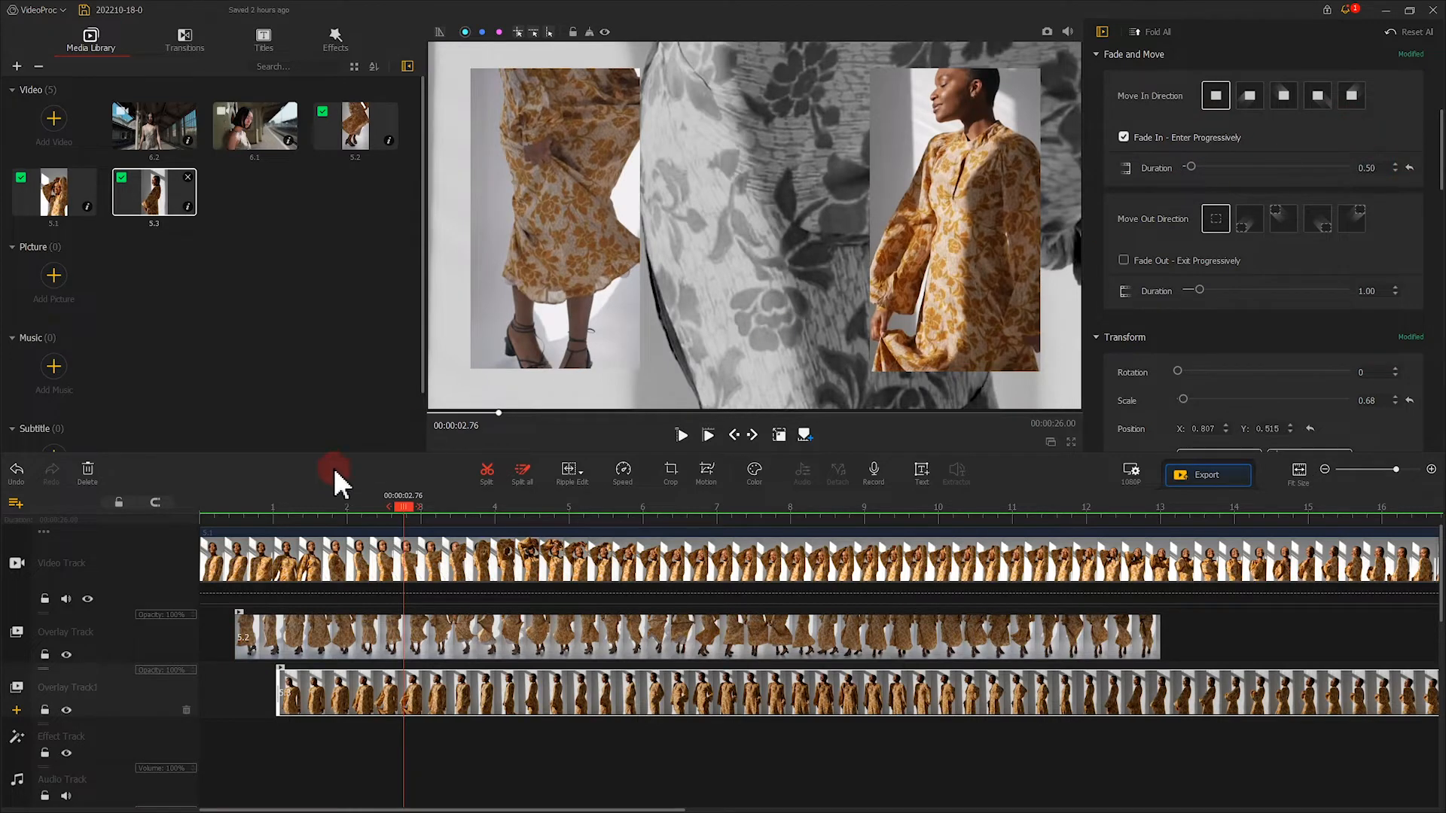
click(681, 436)
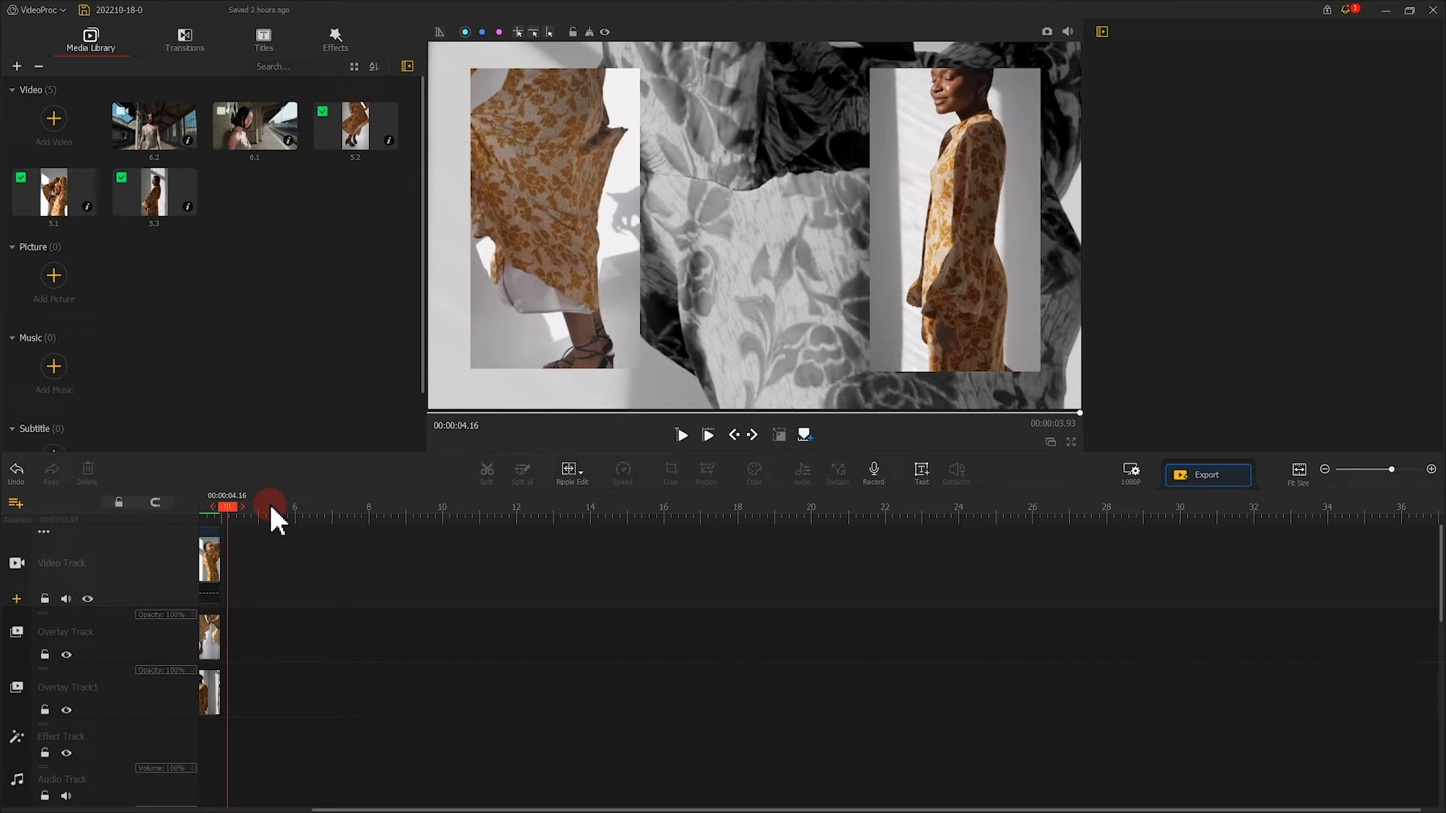
- Append clip 6.1 to the video track and shift its picture left to X 0.388, using a vertical guide at the frame's centre
drag(260, 137, 297, 586)
click(228, 508)
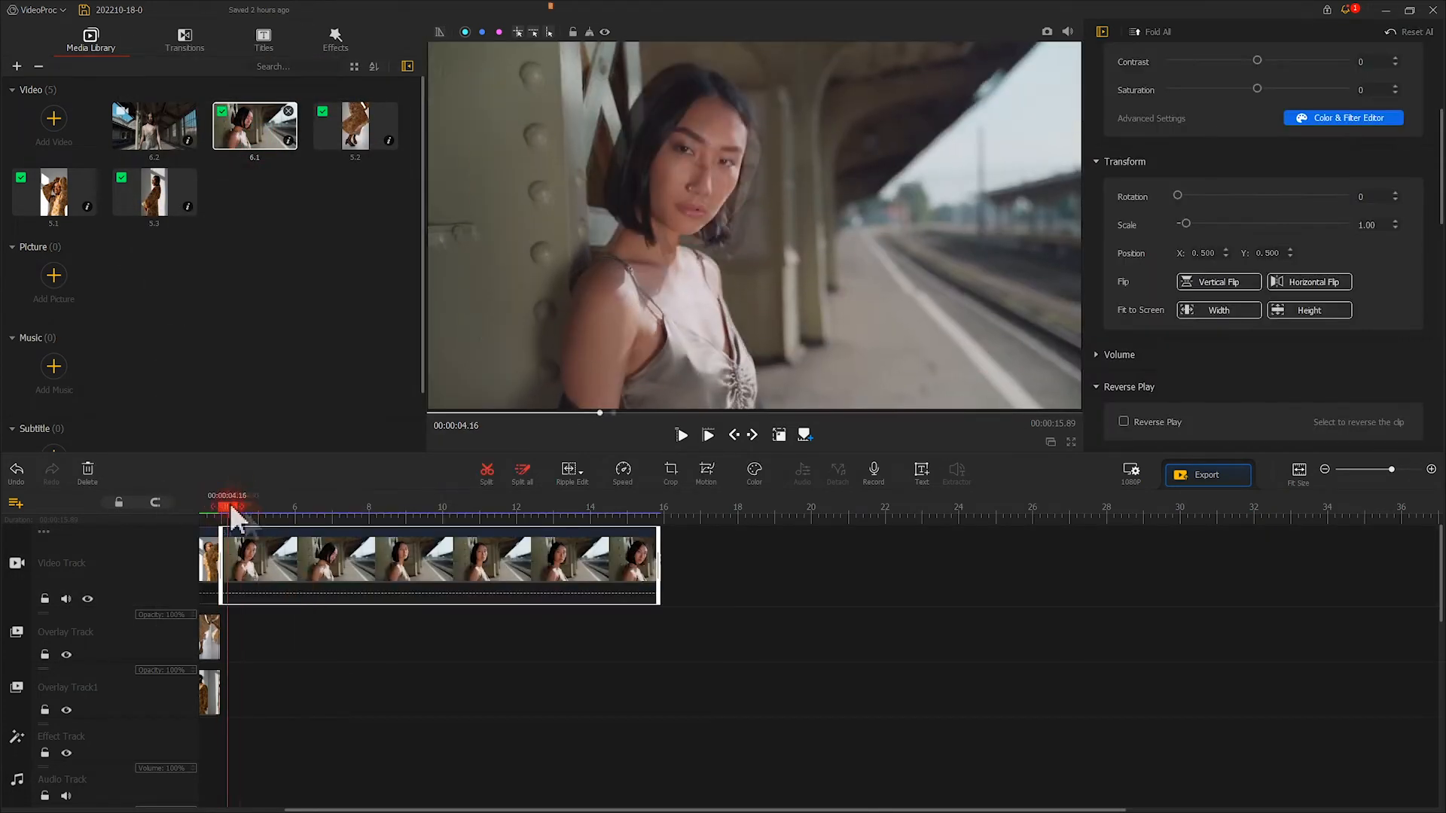
drag(551, 34, 754, 124)
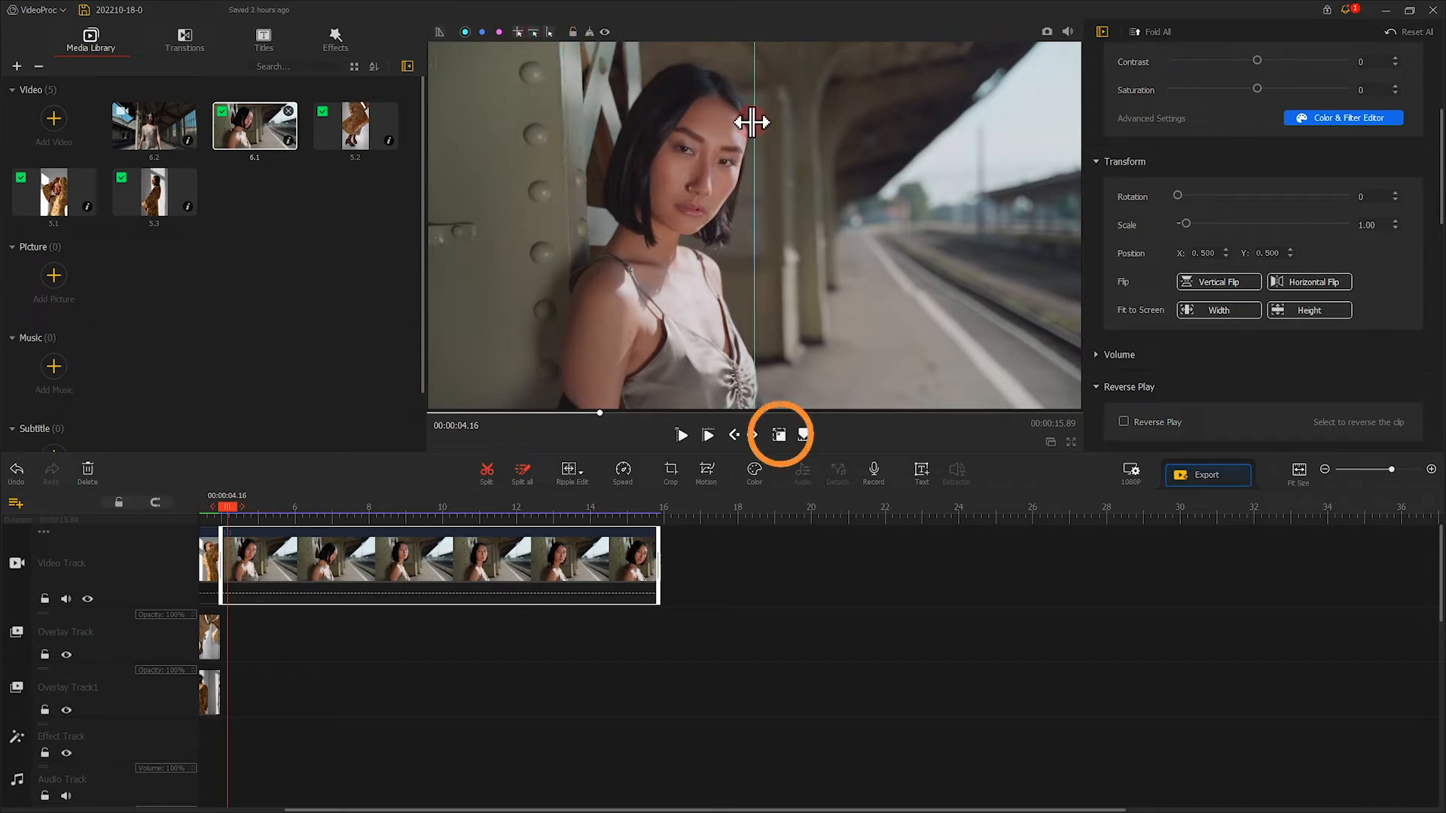
click(780, 435)
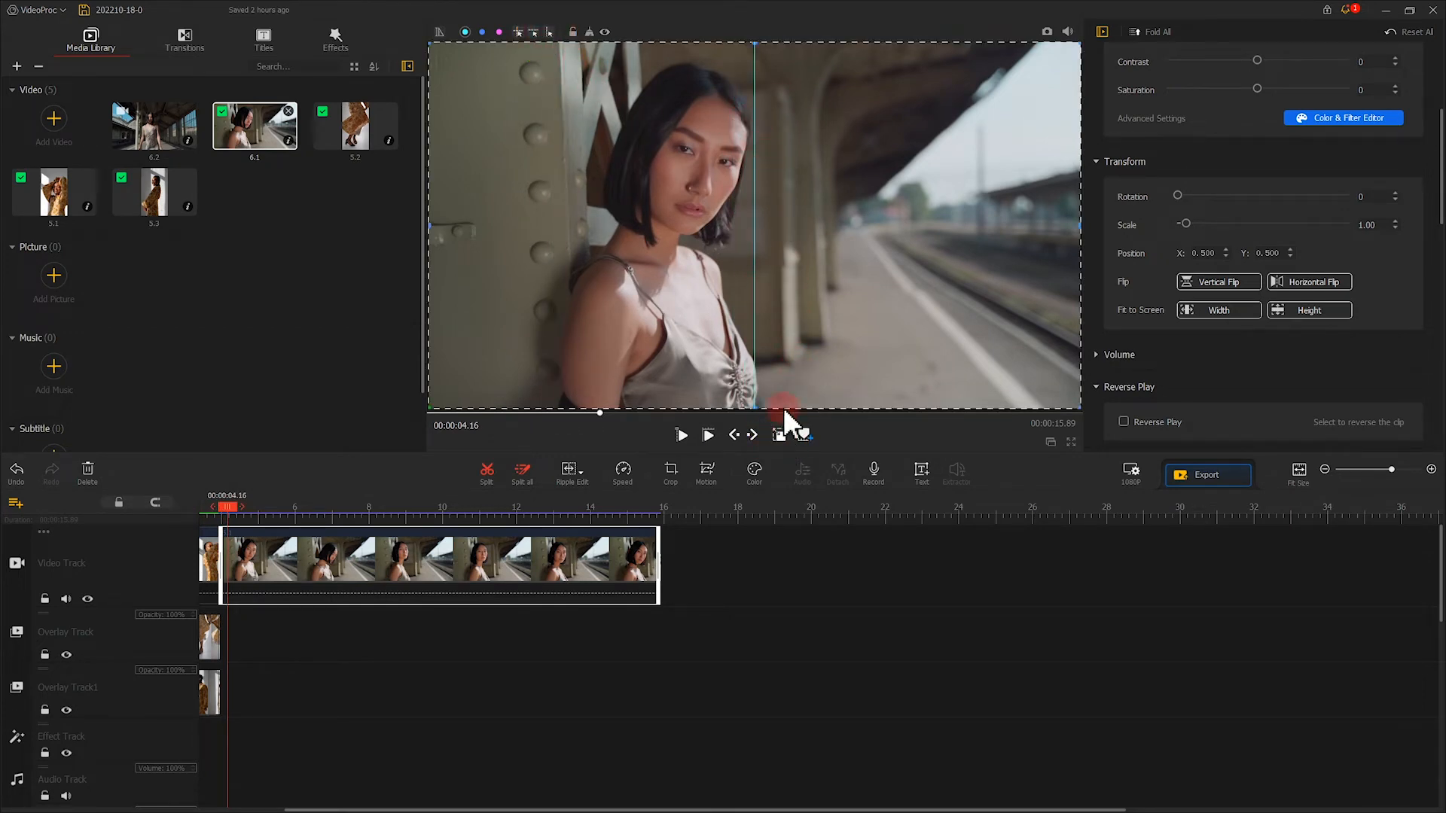
drag(815, 248, 729, 251)
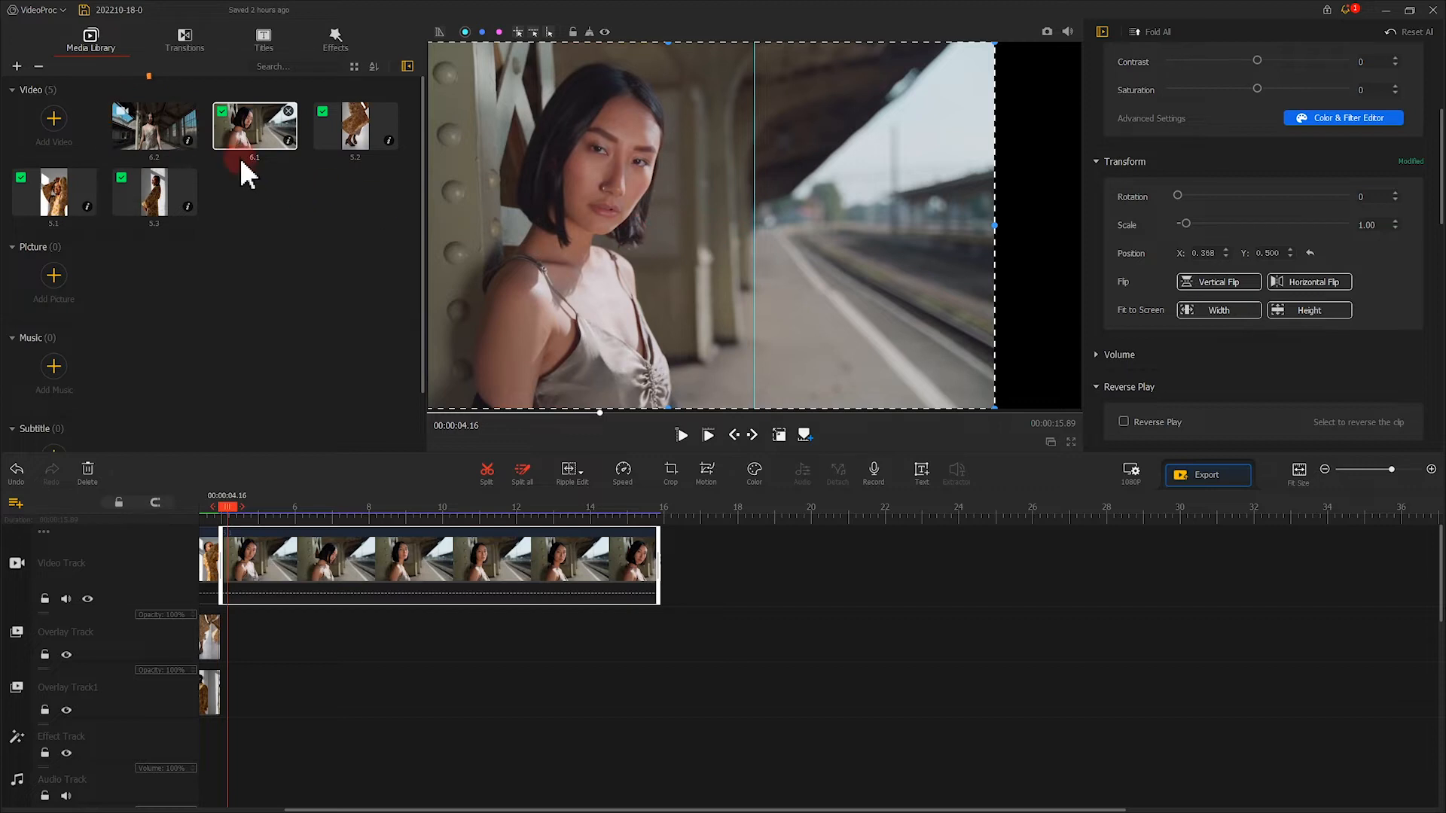
- Place clip 6.2 on the first overlay track right after clip 5.2 and fit it to the screen height
drag(177, 128, 233, 642)
click(242, 503)
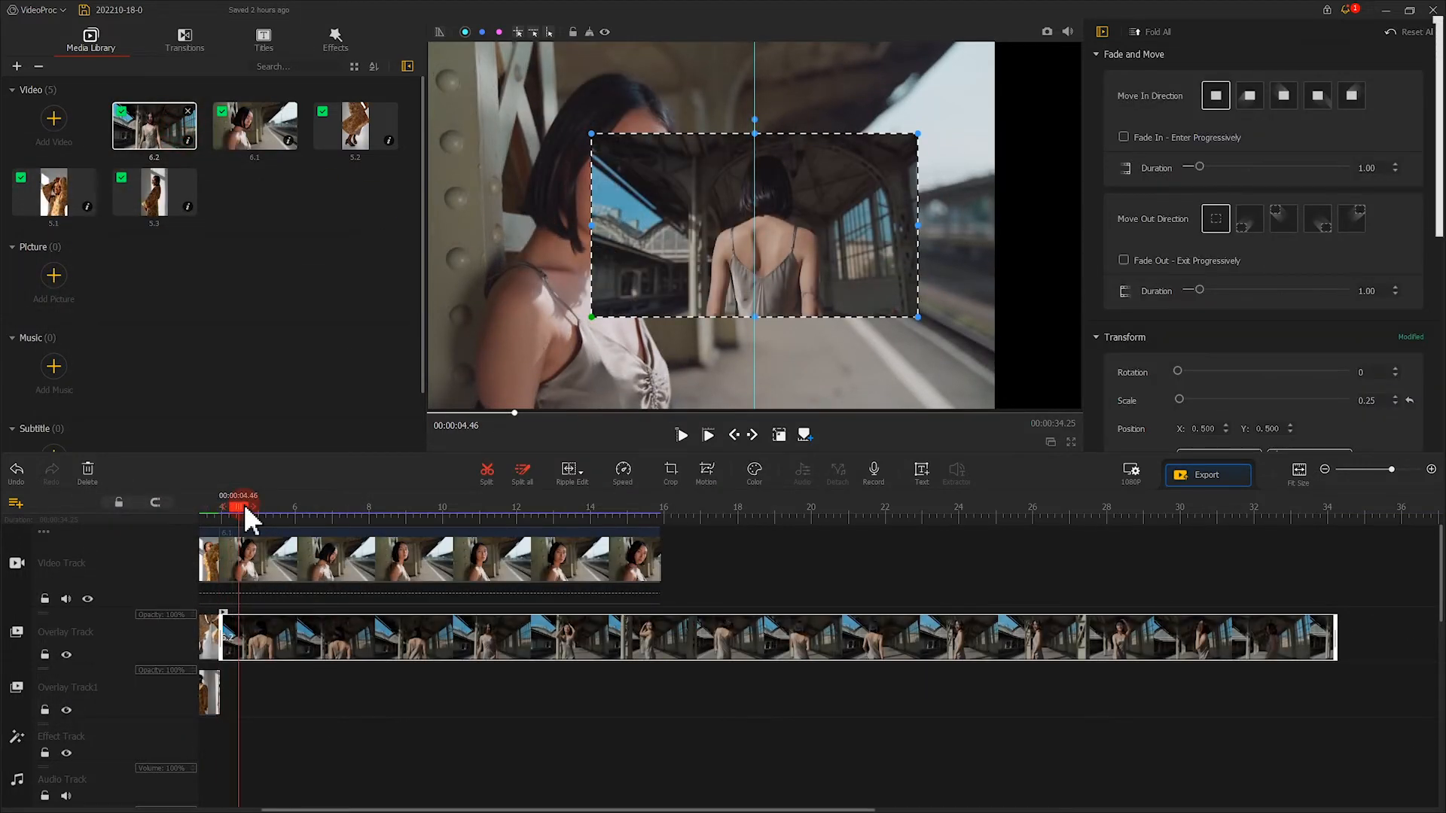
click(776, 353)
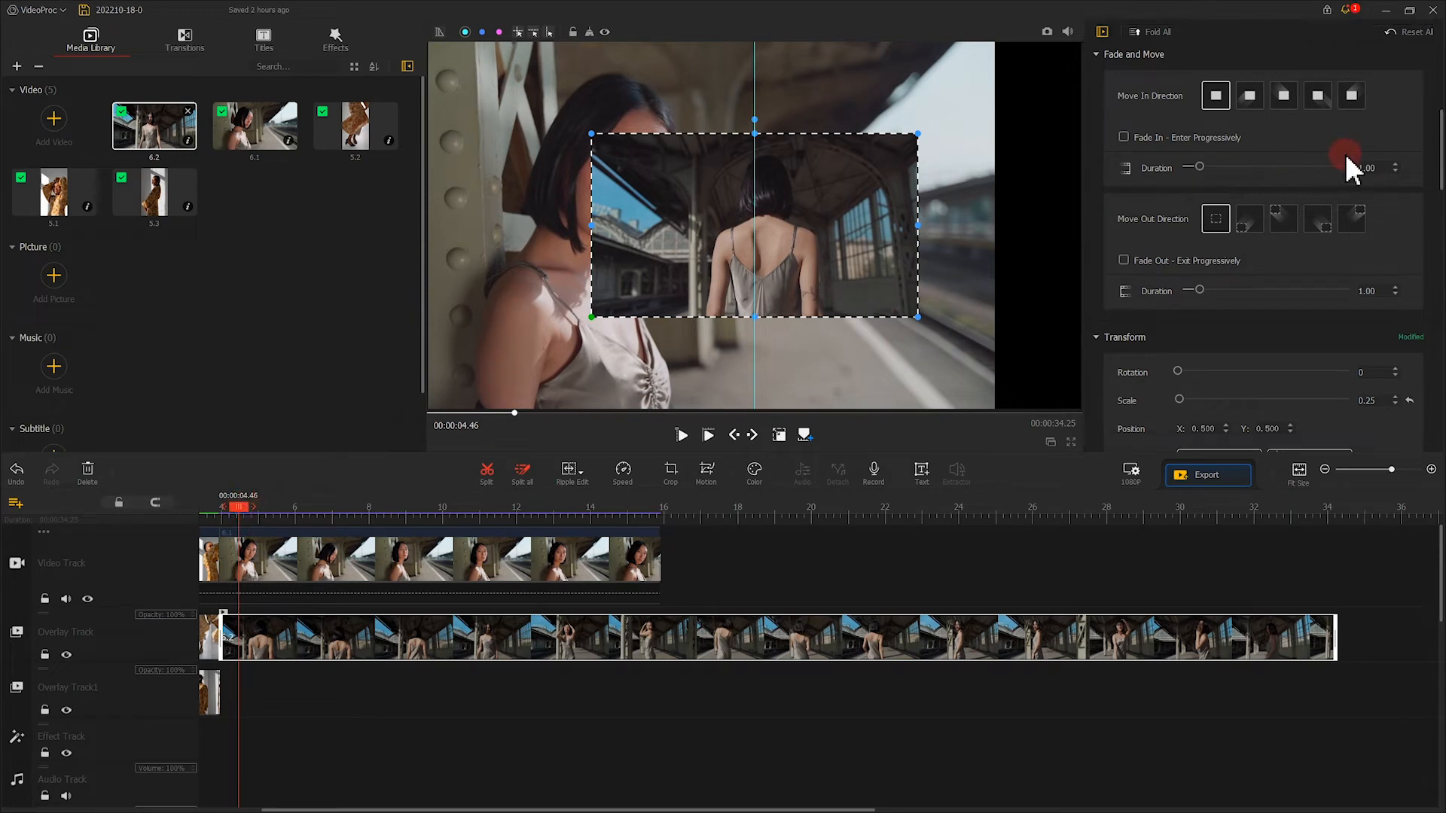
scroll(1352, 167, down, 3)
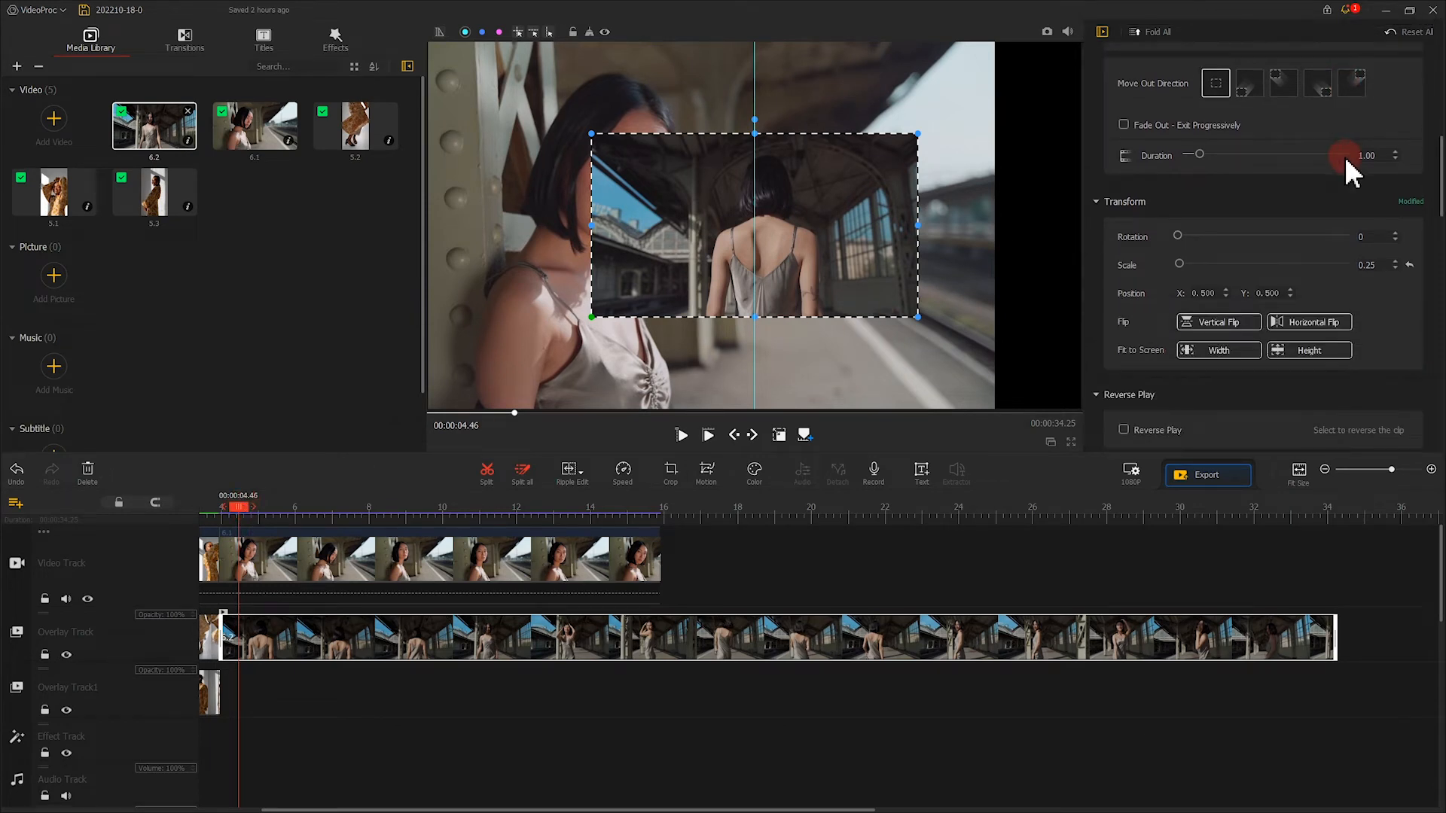
click(1303, 351)
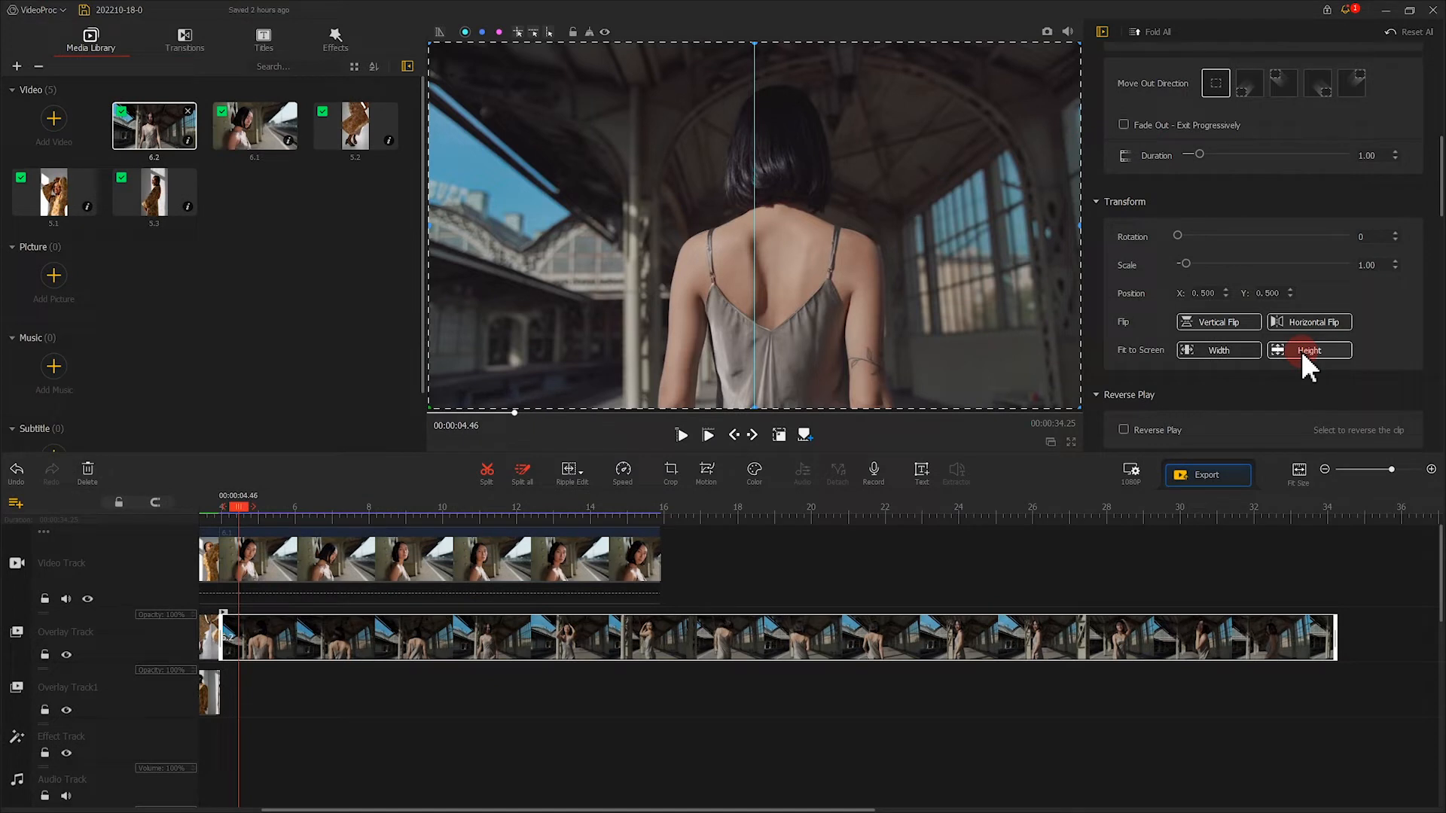
- Shift clip 6.2's picture right to X 0.693 and crop away its left side to about 1388 × 1079
drag(672, 230, 994, 235)
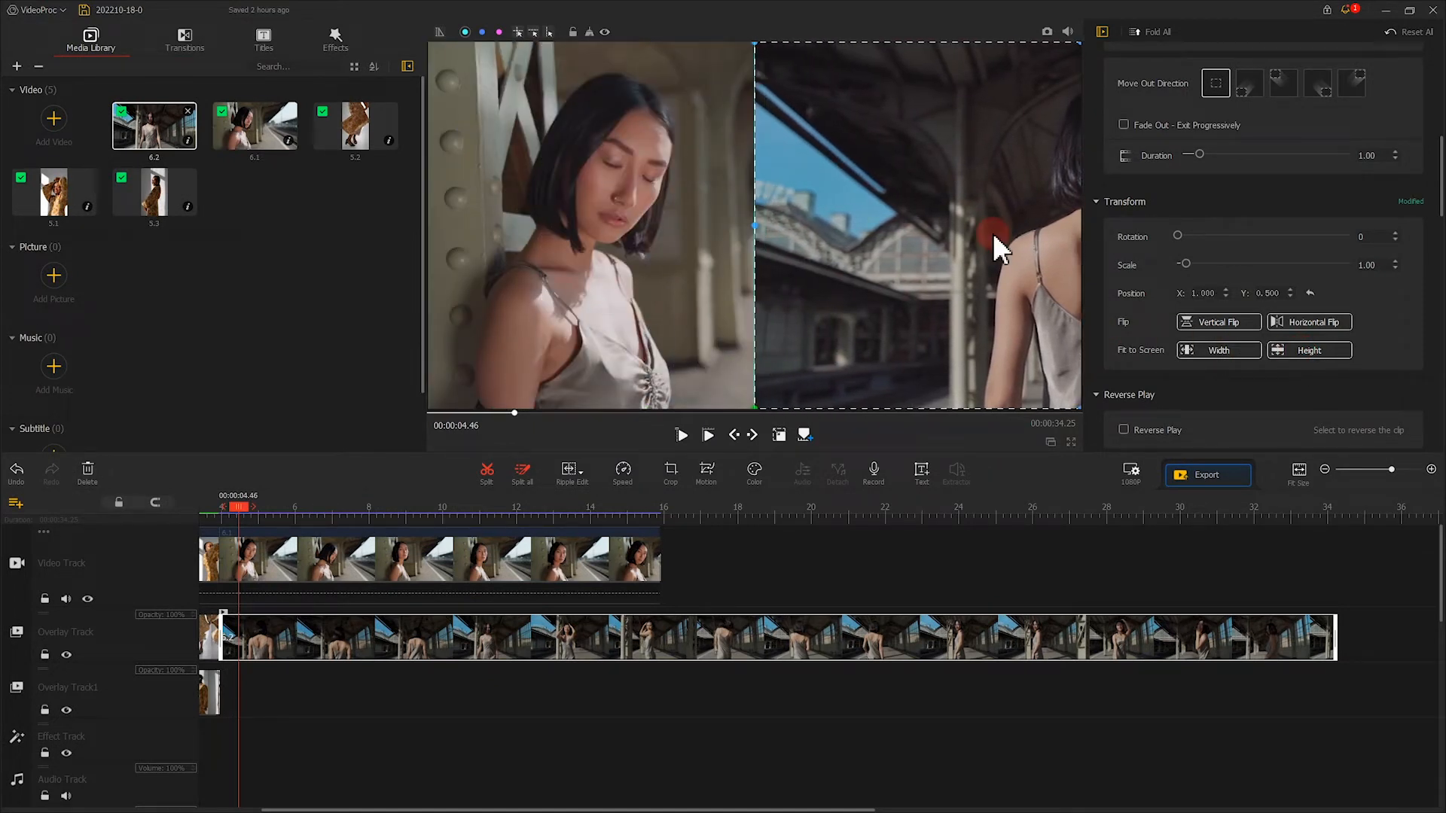
drag(993, 234, 782, 239)
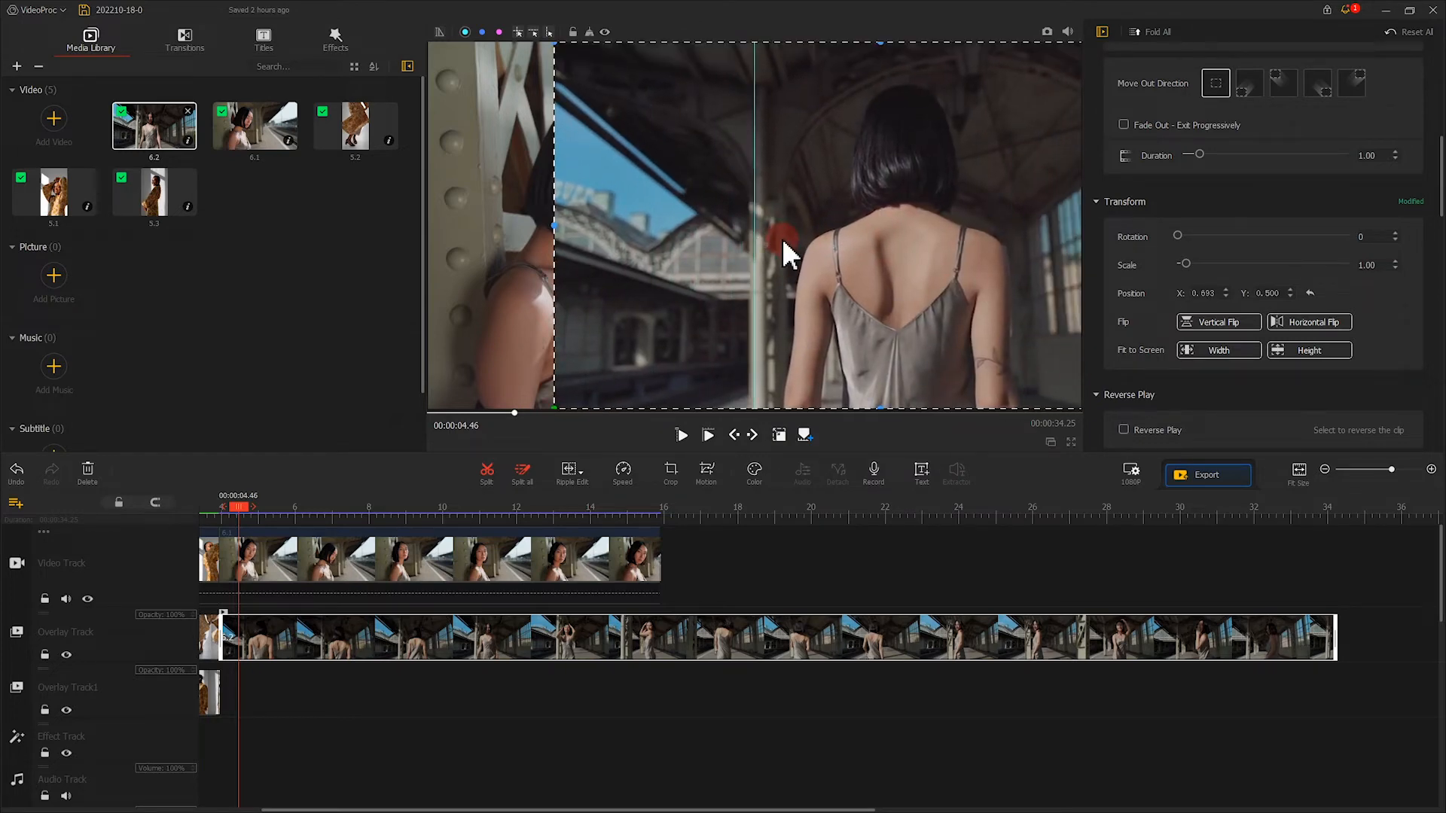
click(672, 470)
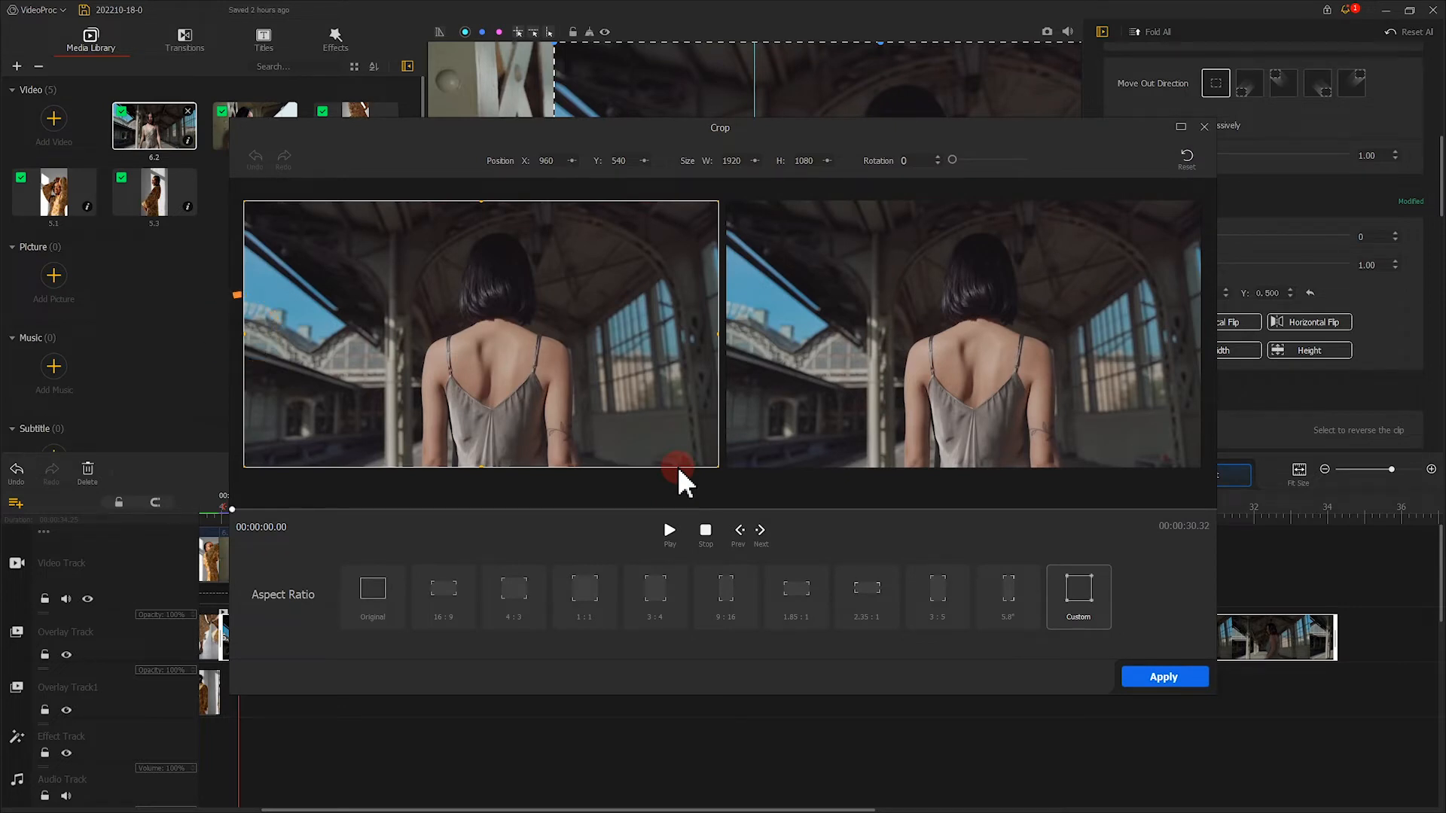
drag(244, 336, 376, 350)
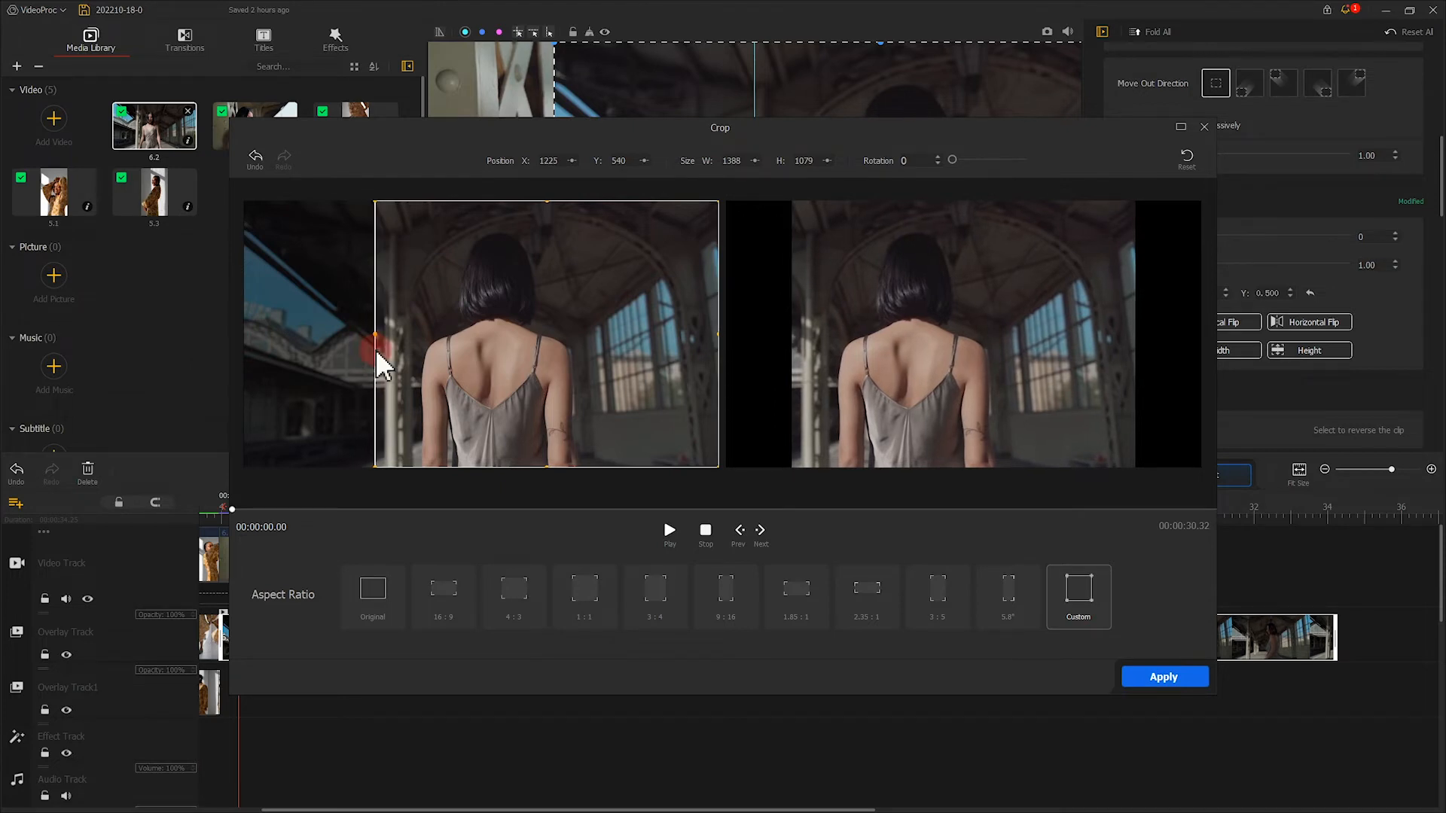
click(1187, 682)
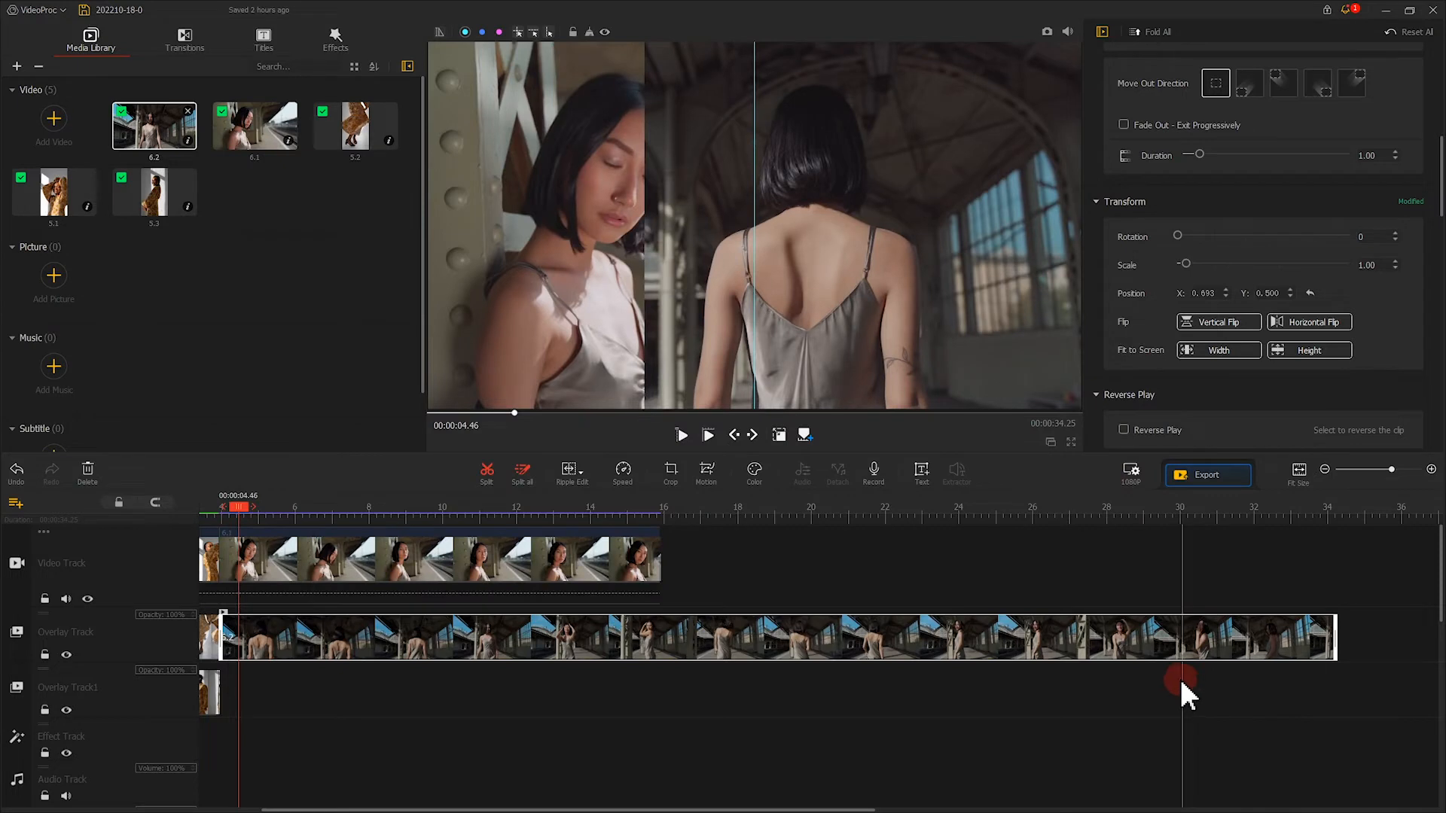
- Align the left edge of clip 6.2's cropped picture with the centre guide, then clear the guide
click(780, 435)
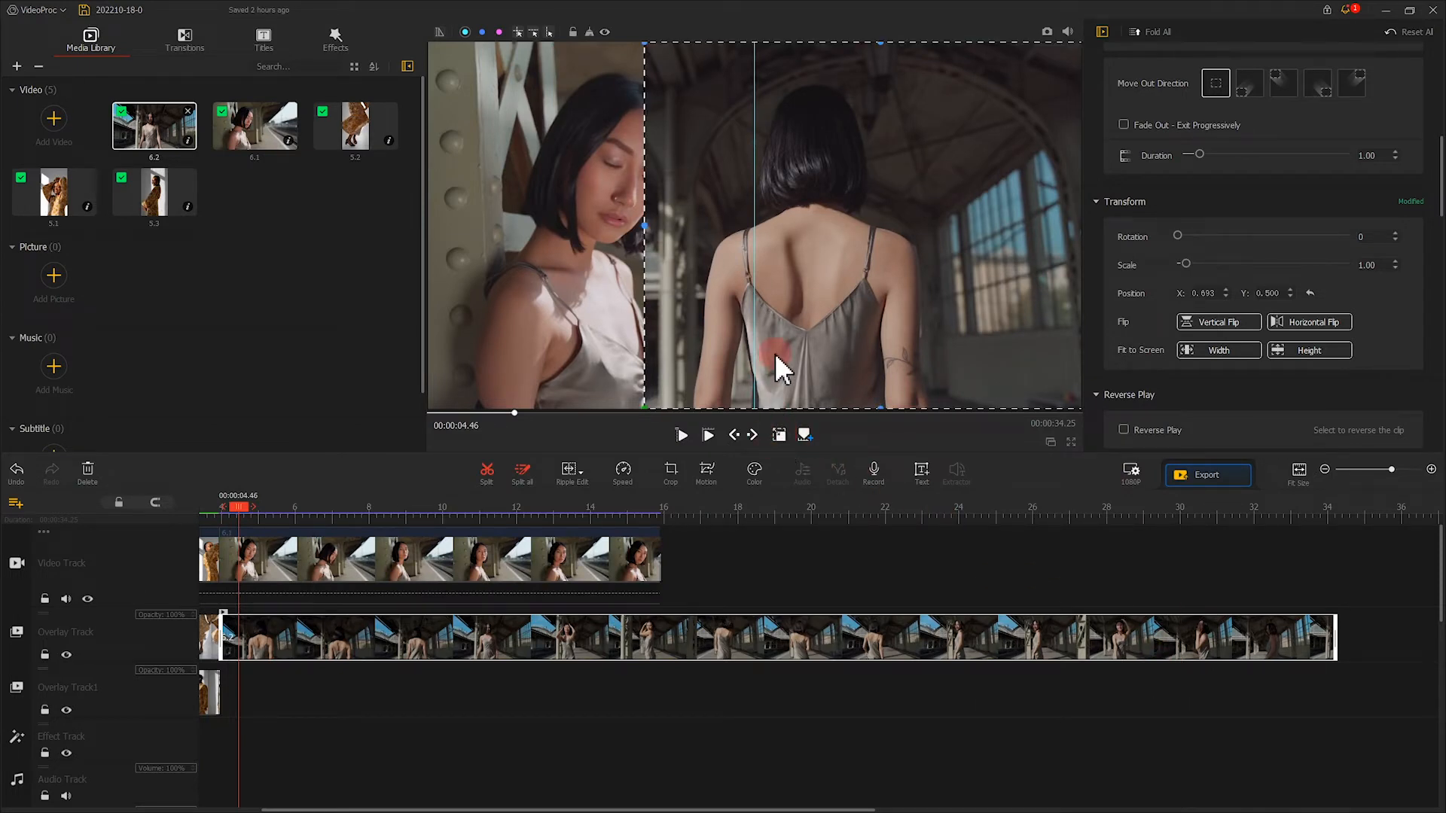
drag(775, 354, 883, 356)
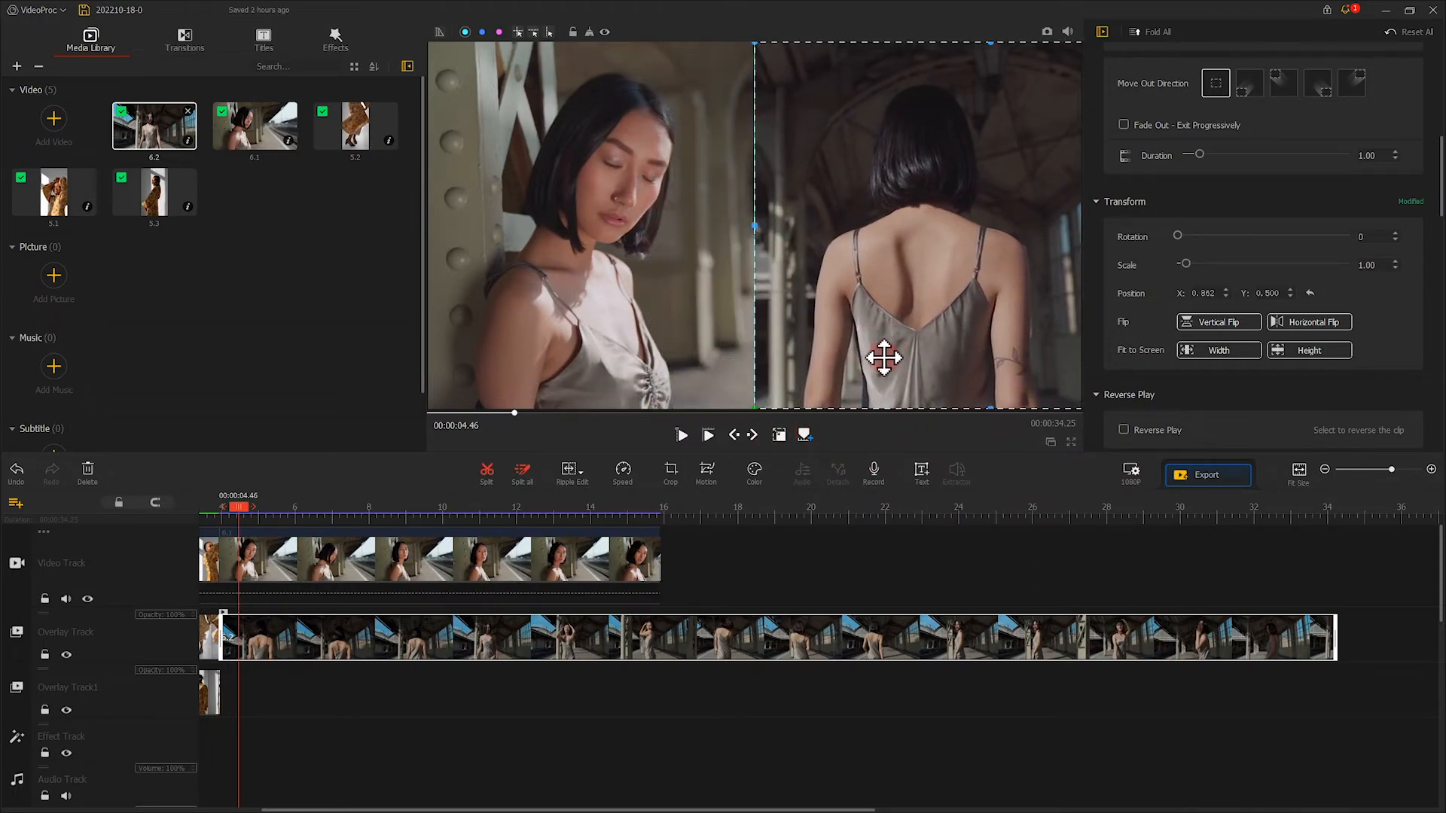
click(593, 34)
click(595, 32)
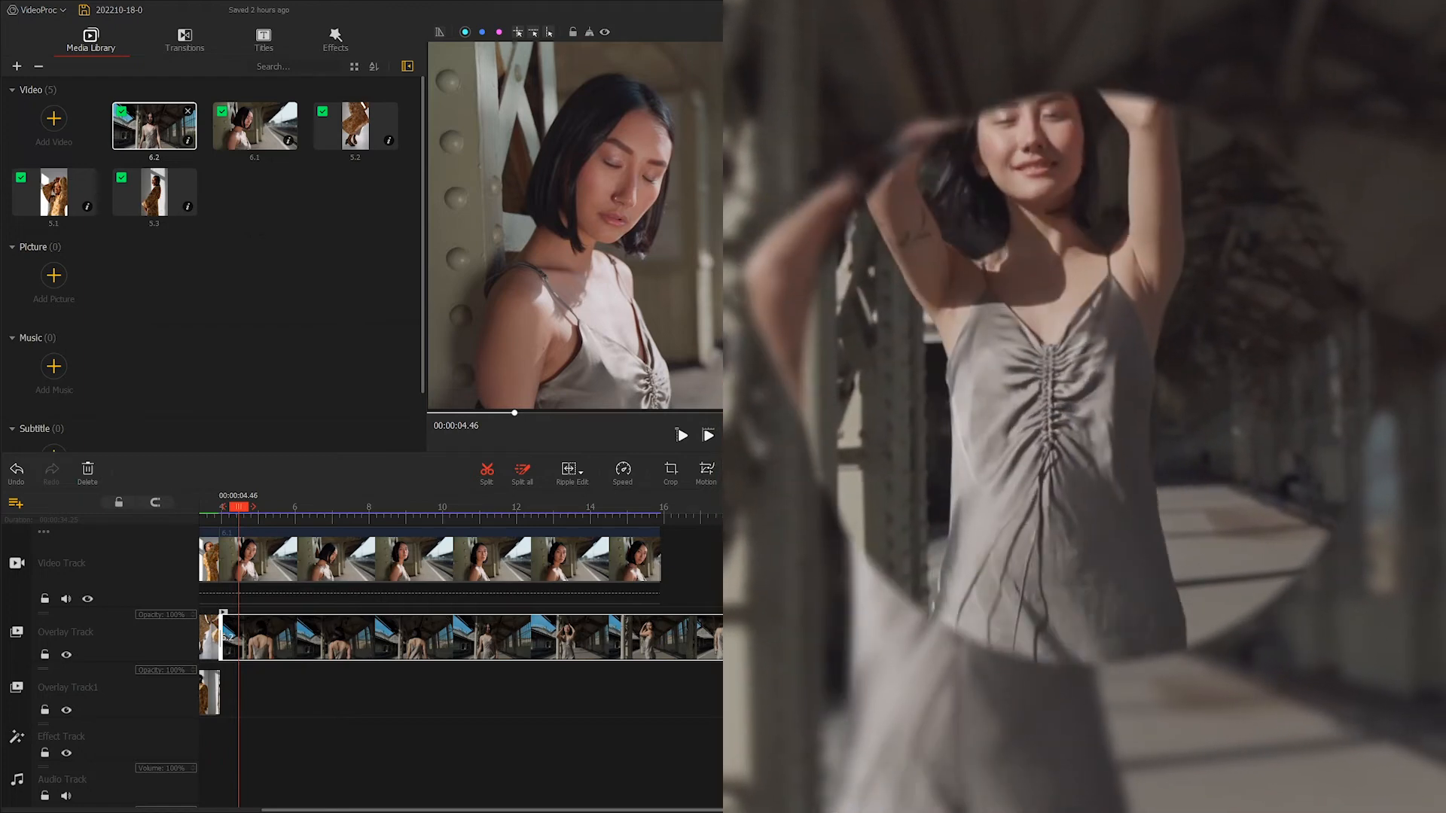
- Copy clip 6.2 and paste the duplicate onto the second overlay track, directly below the original
click(476, 582)
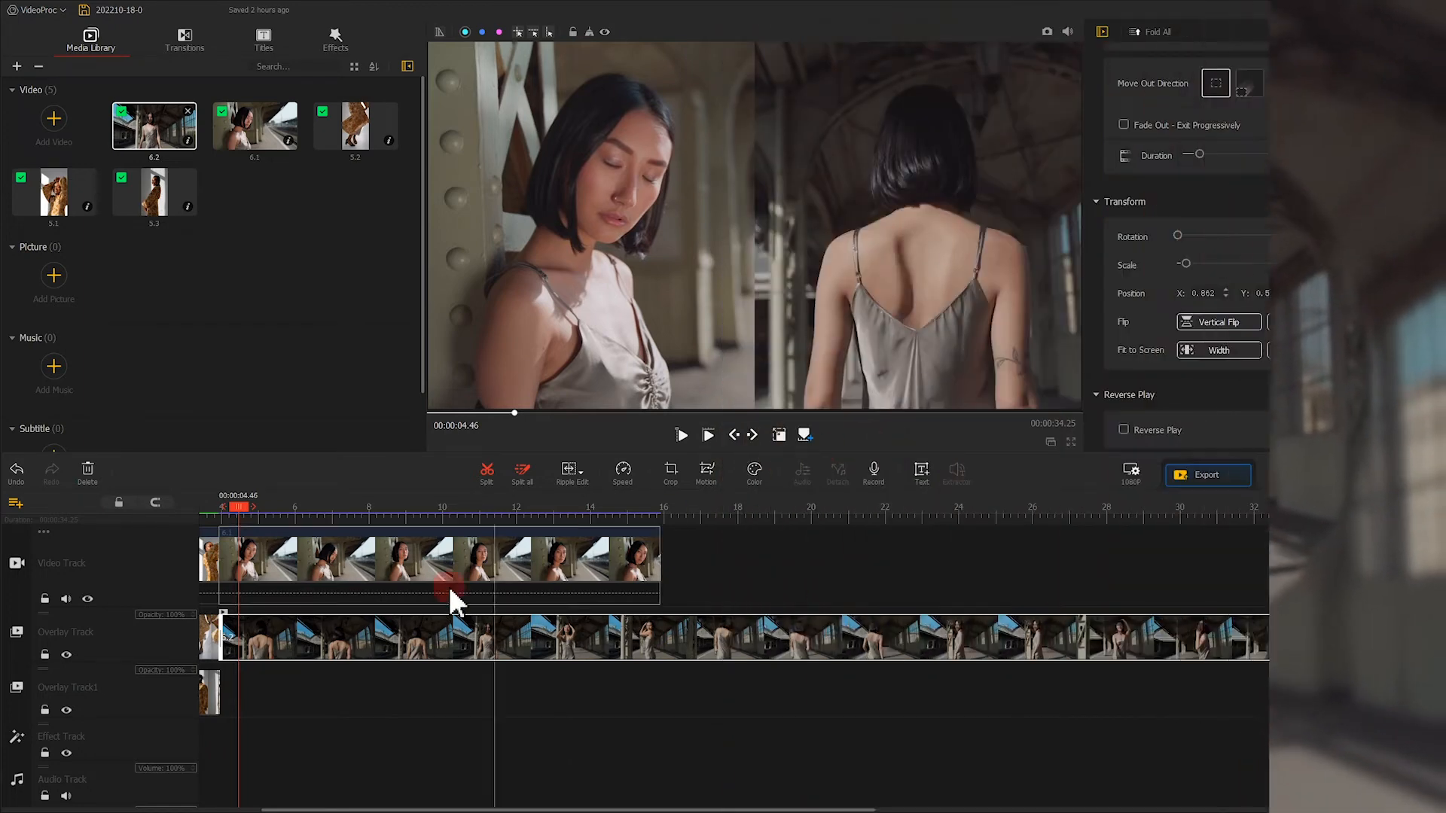
click(247, 638)
key(ctrl+c)
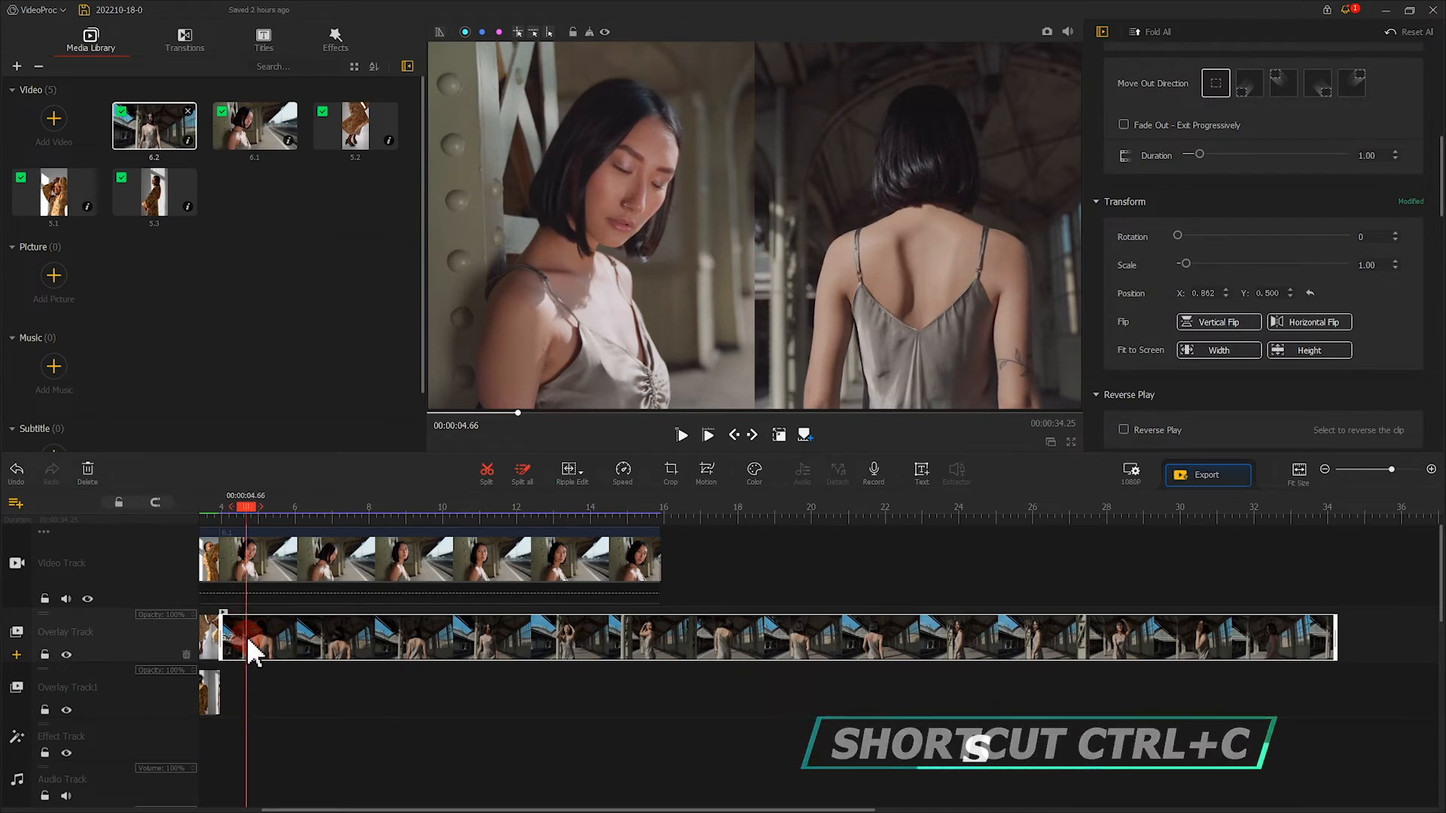
key(ctrl+v)
drag(267, 652, 263, 689)
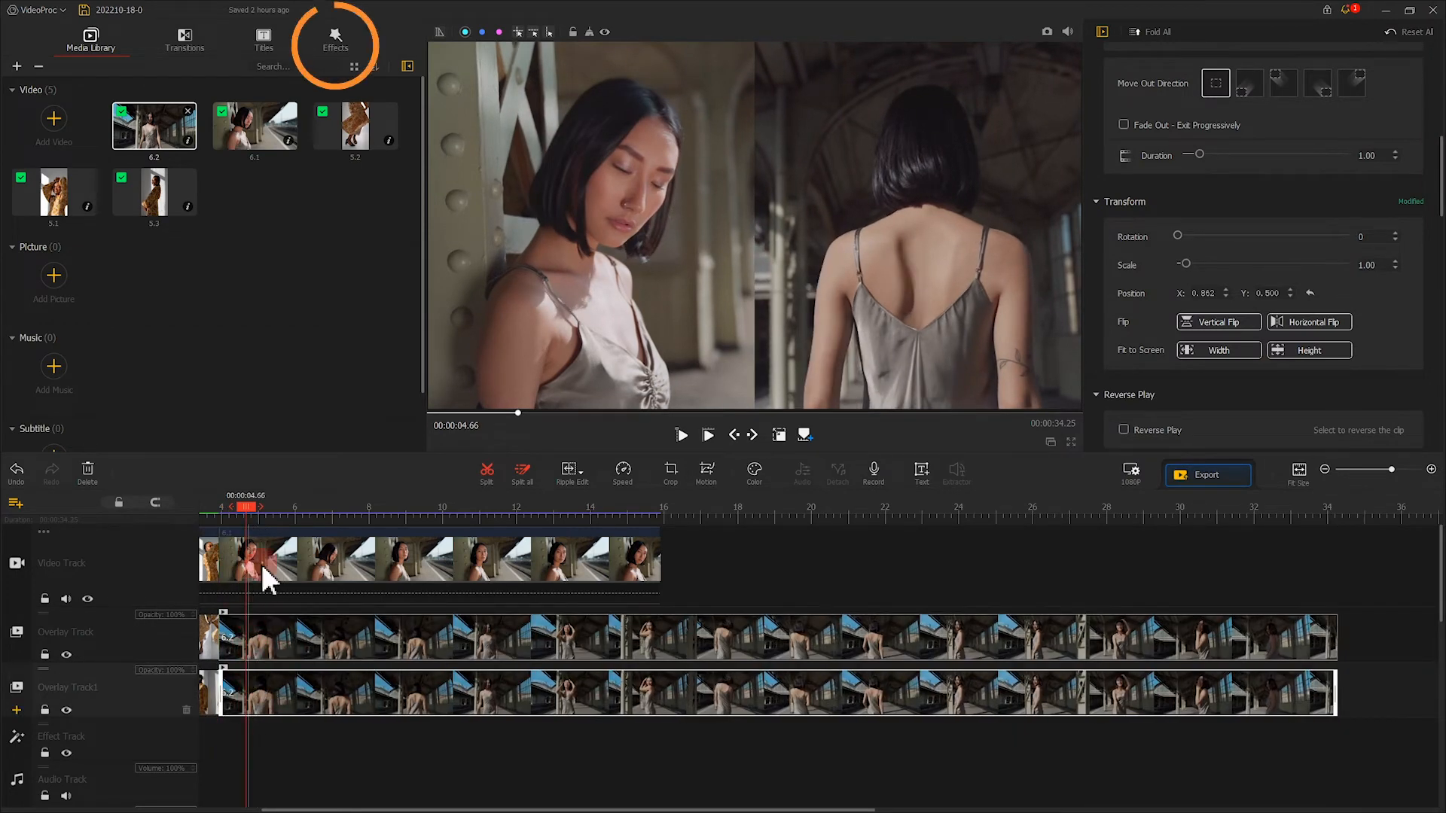
- Add a Circular Mask effect at the start of clip 6.2, extending it to the end of clip 6.1 at about 15.89 s
click(329, 48)
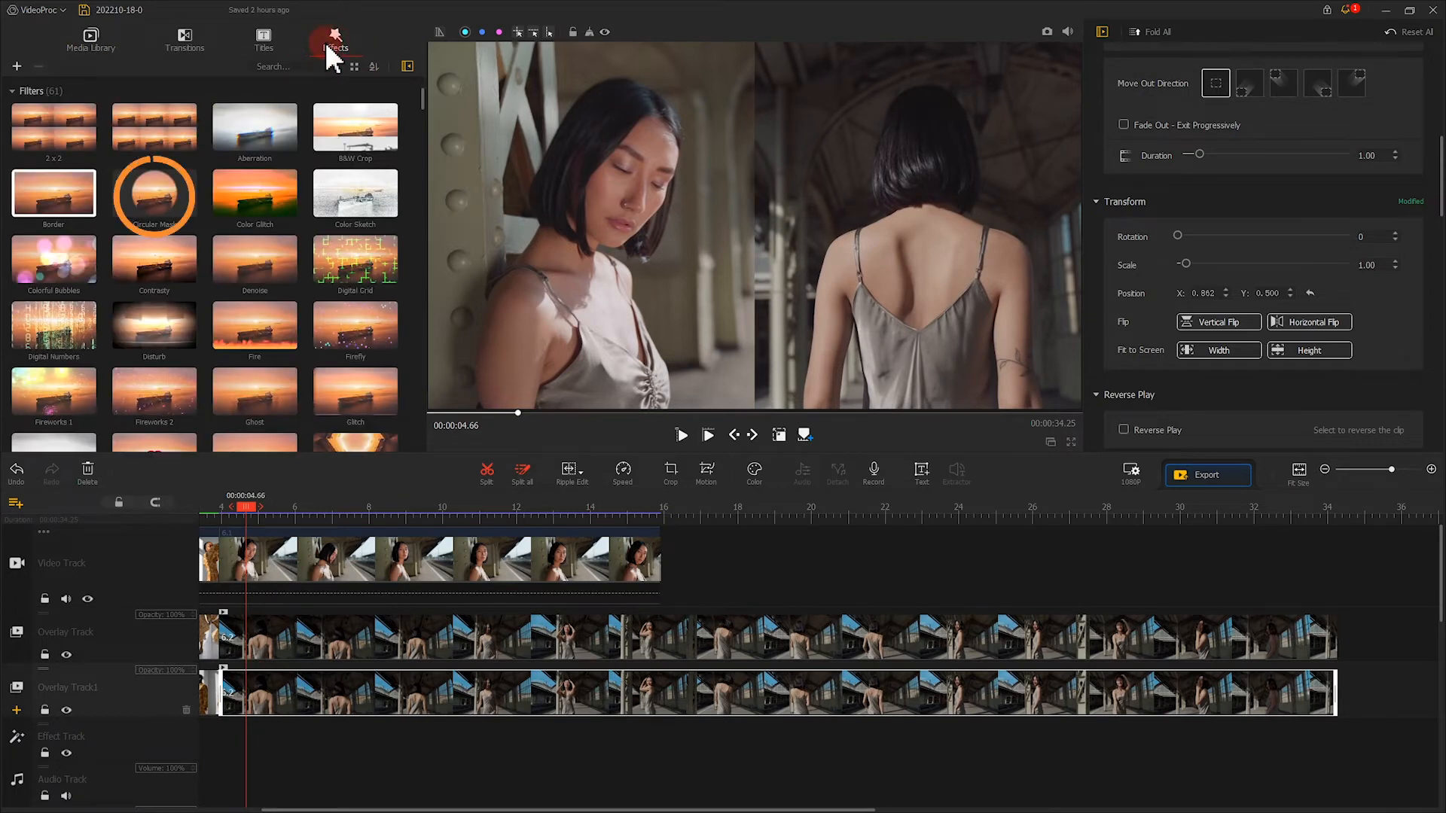
drag(158, 190, 234, 742)
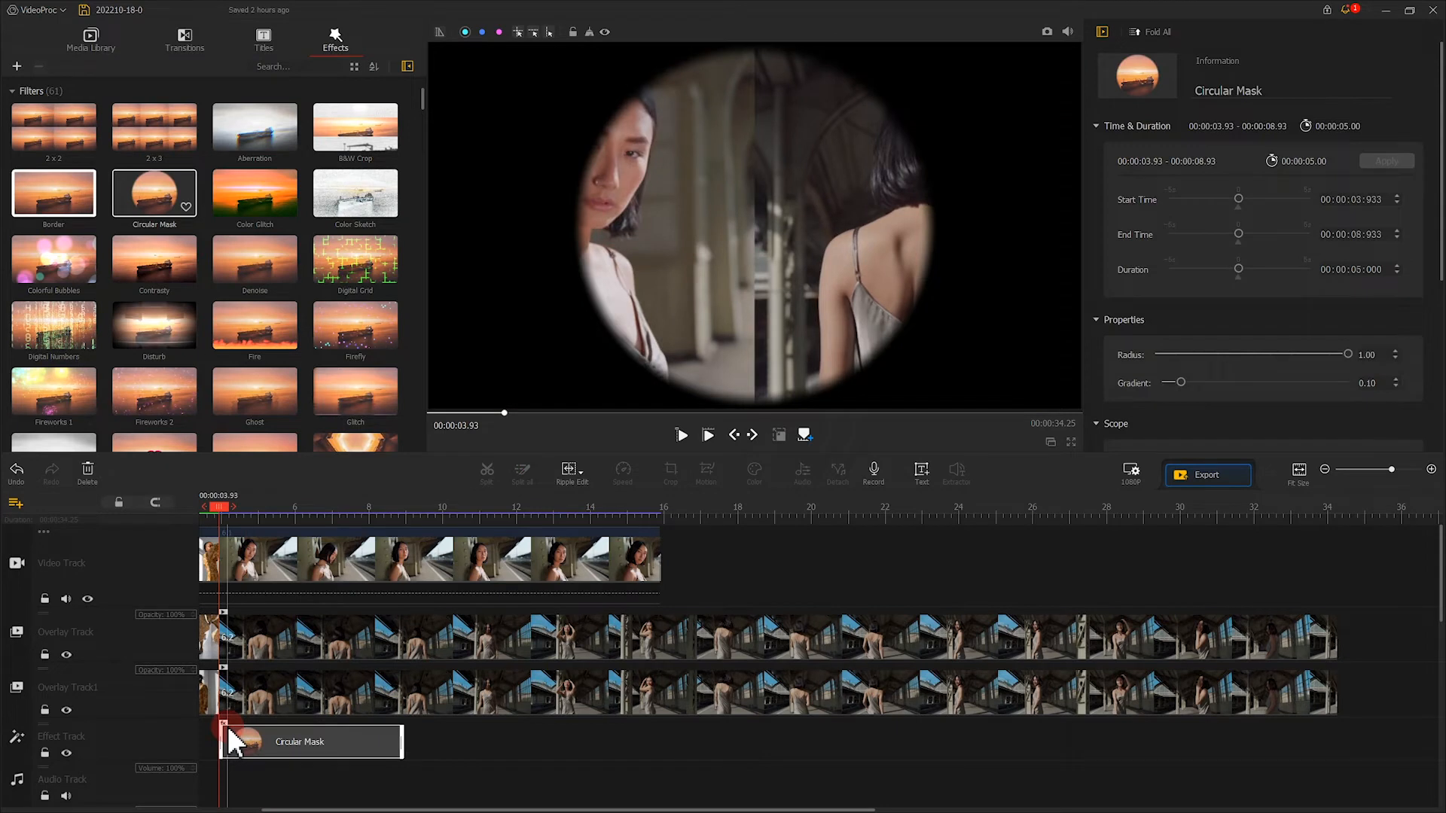
drag(400, 739, 656, 733)
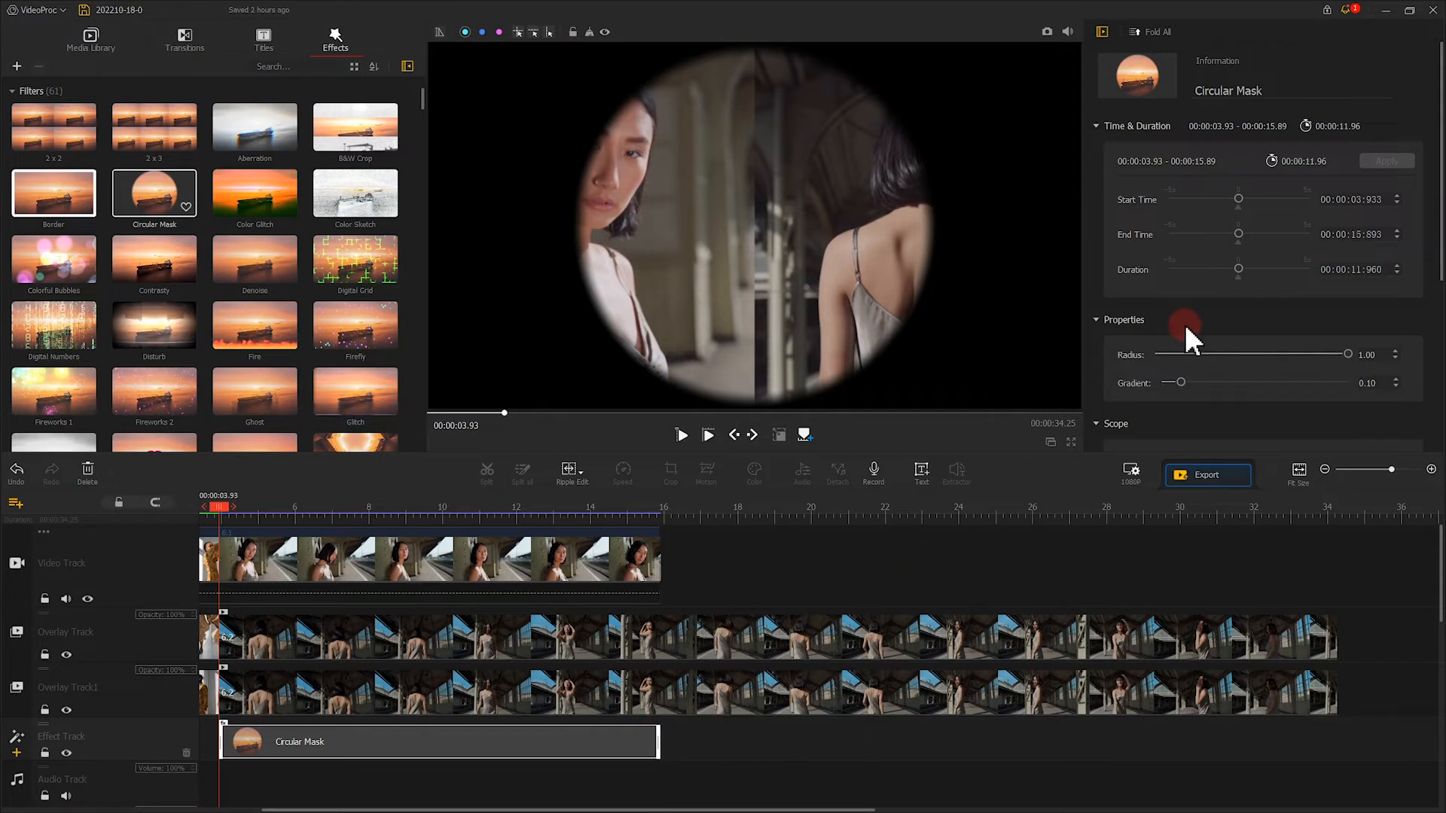
- Apply the Circular Mask only to clip 6.2 on Overlay Track1 instead of the canvas, with a gradient of 0.06
scroll(1202, 294, down, 5)
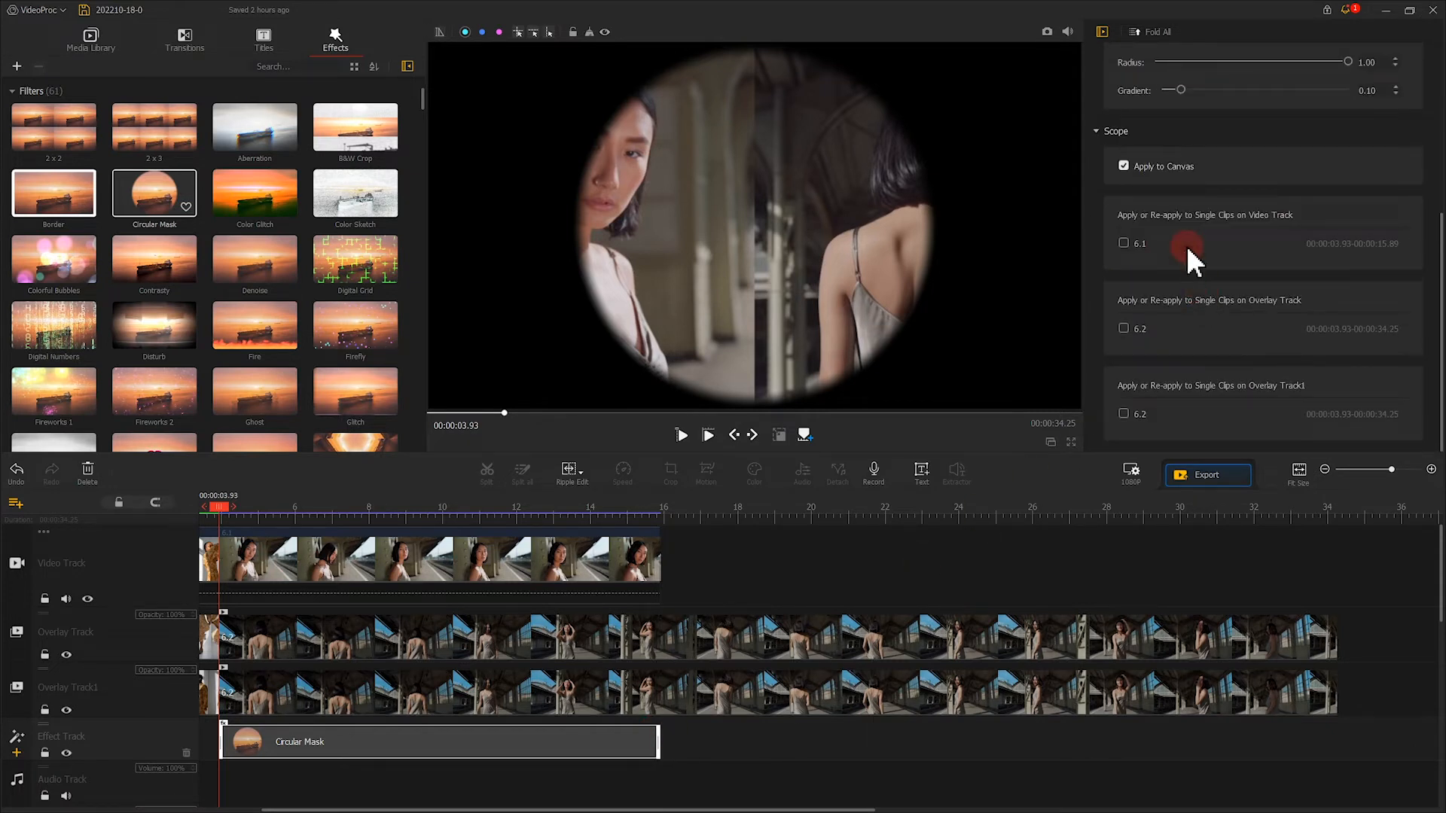
click(1168, 168)
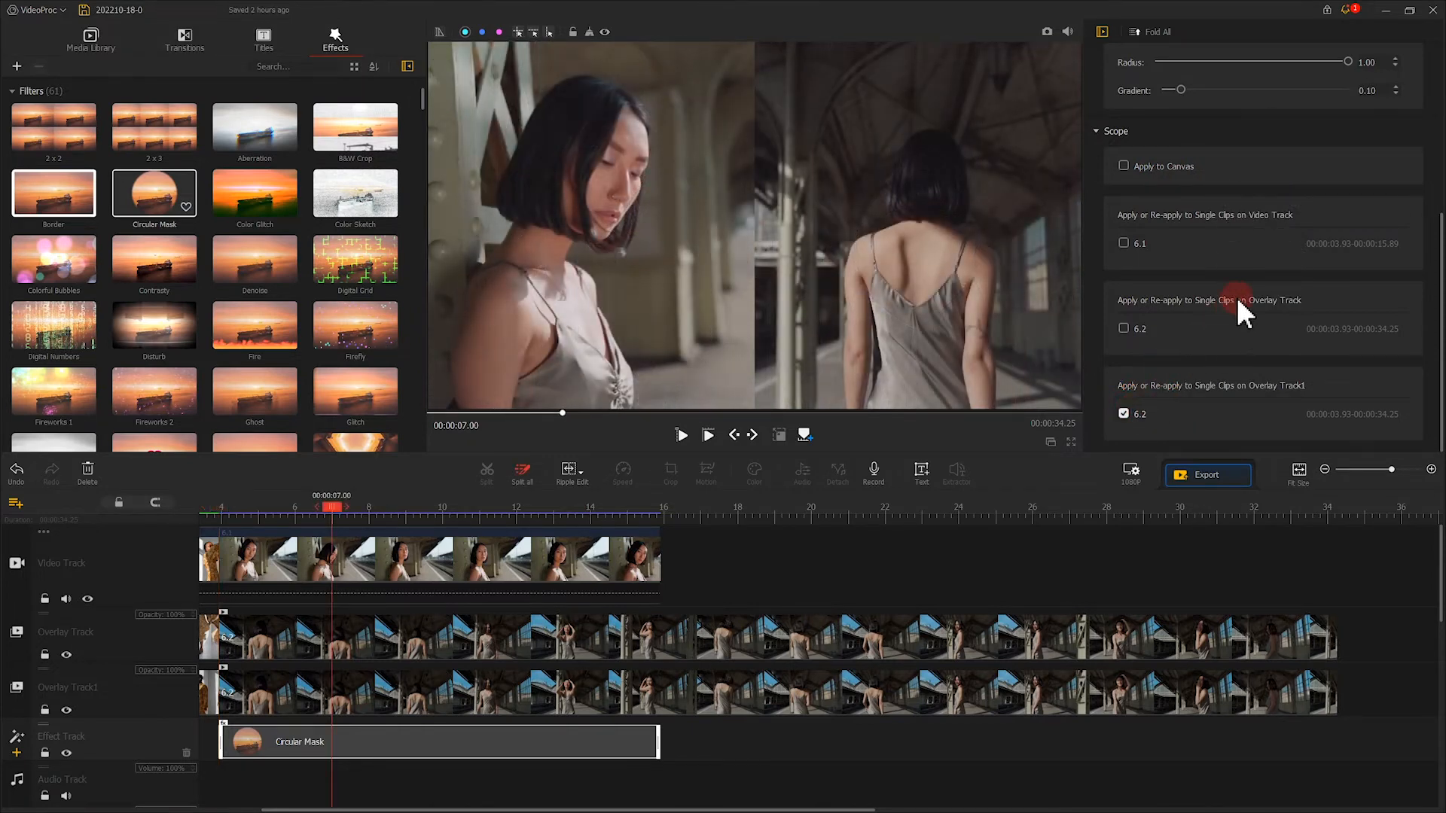
scroll(1237, 297, up, 3)
scroll(1236, 296, up, 1)
click(1379, 225)
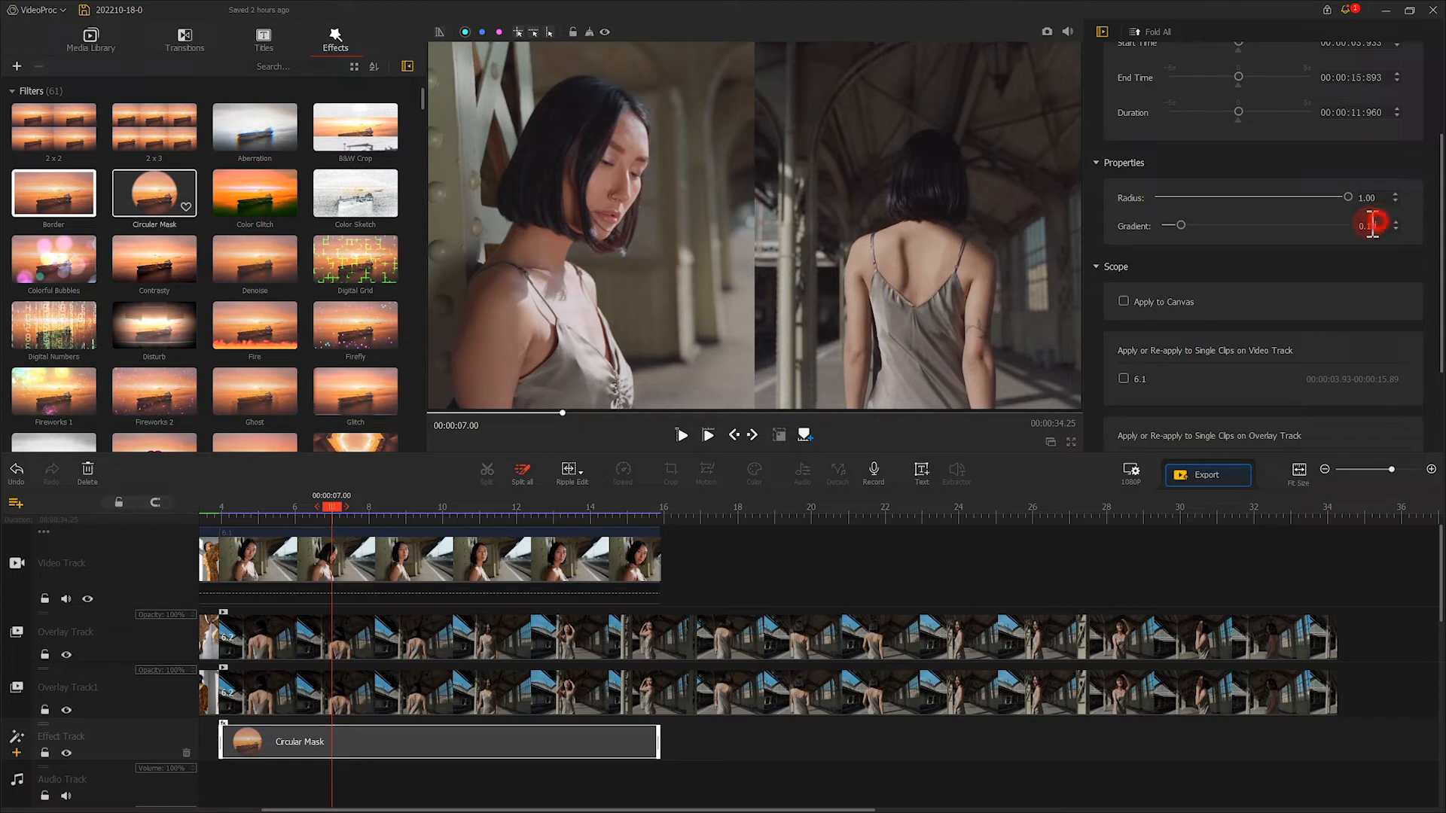
text(0.)
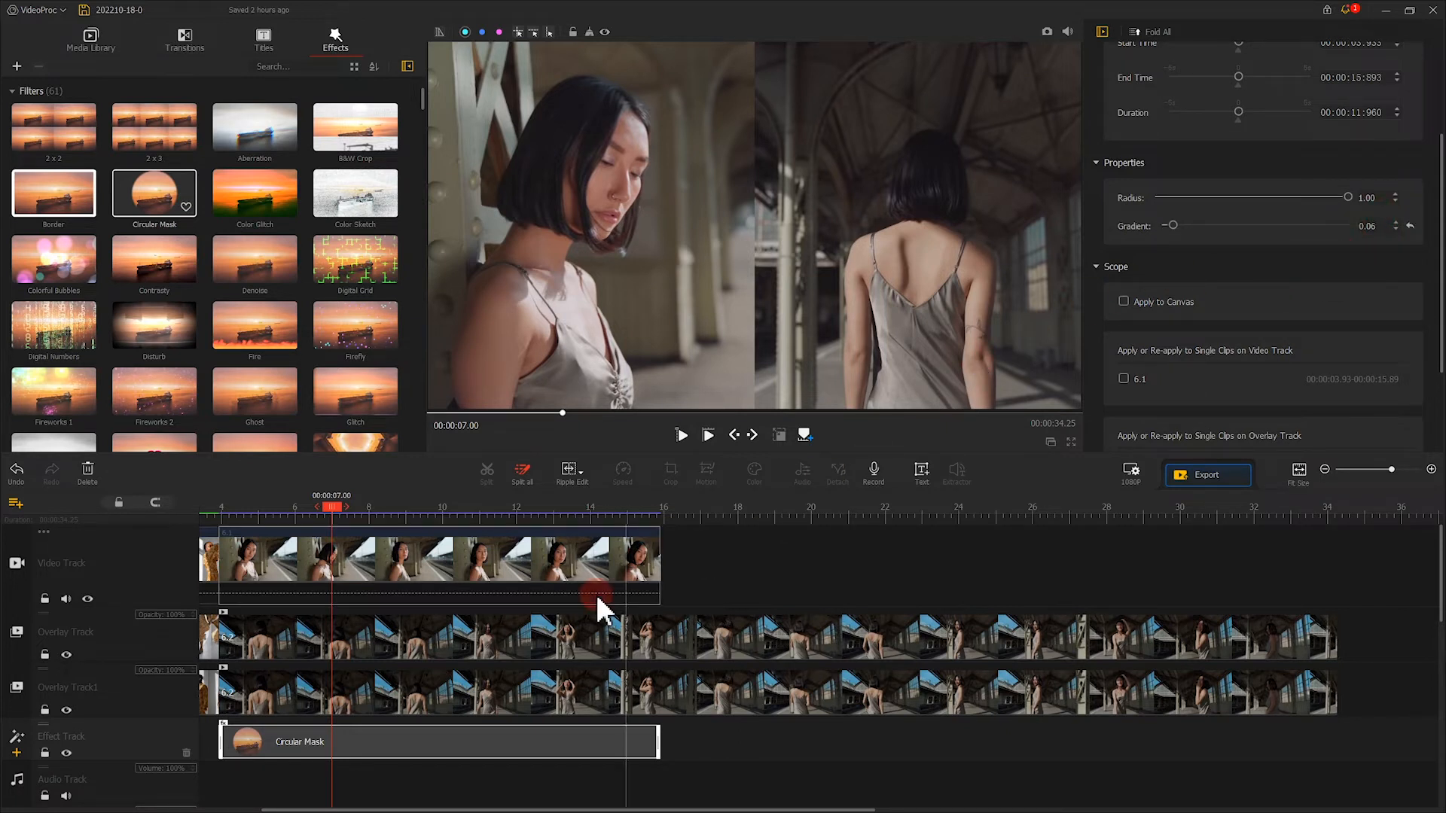
click(329, 688)
click(748, 482)
click(779, 435)
drag(926, 264, 653, 296)
click(68, 459)
click(23, 474)
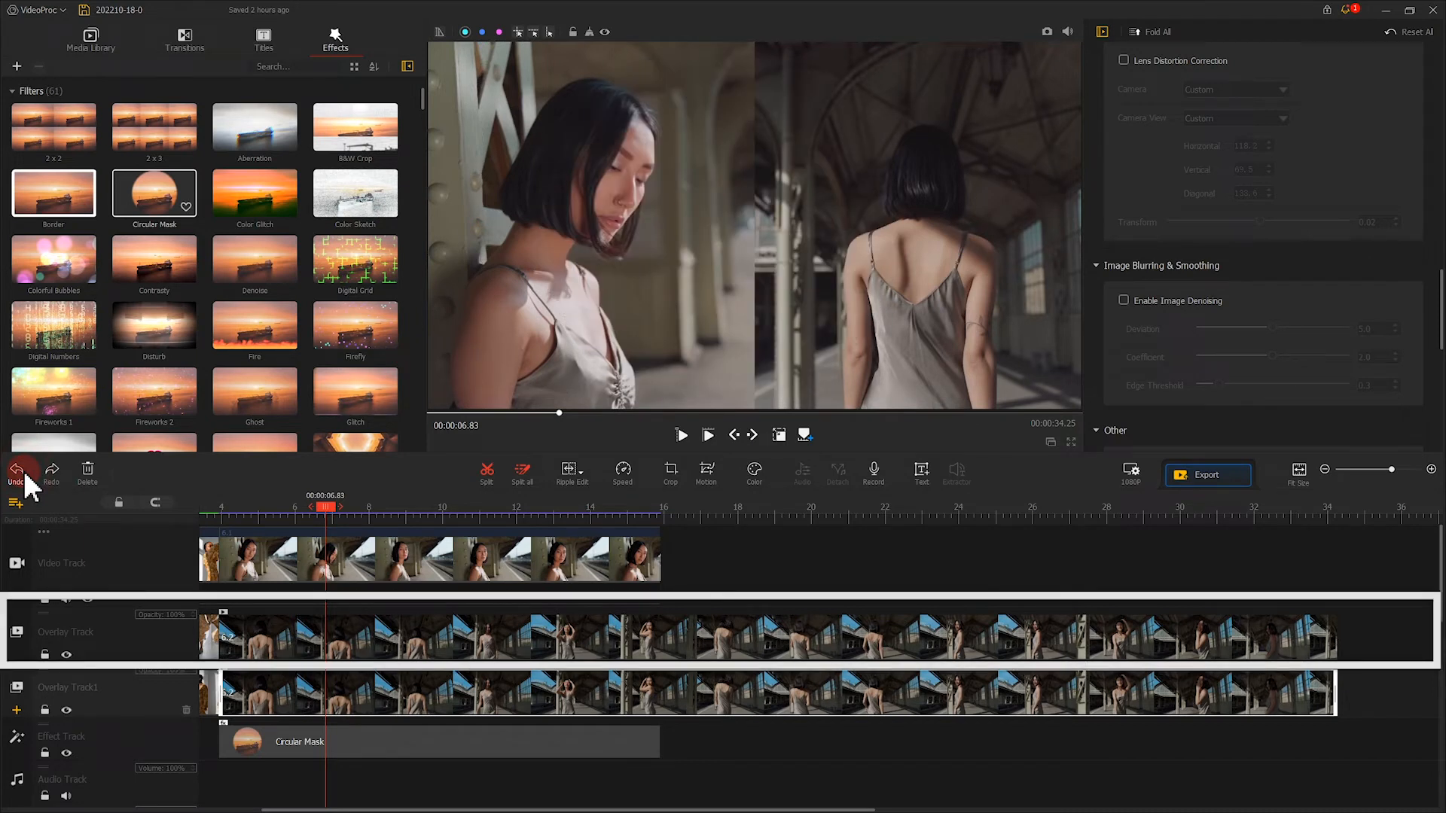
- Enable image denoising on clip 6.2 on the first overlay track, with deviation 6.5, coefficient 3.5 and edge threshold 2.0
click(327, 616)
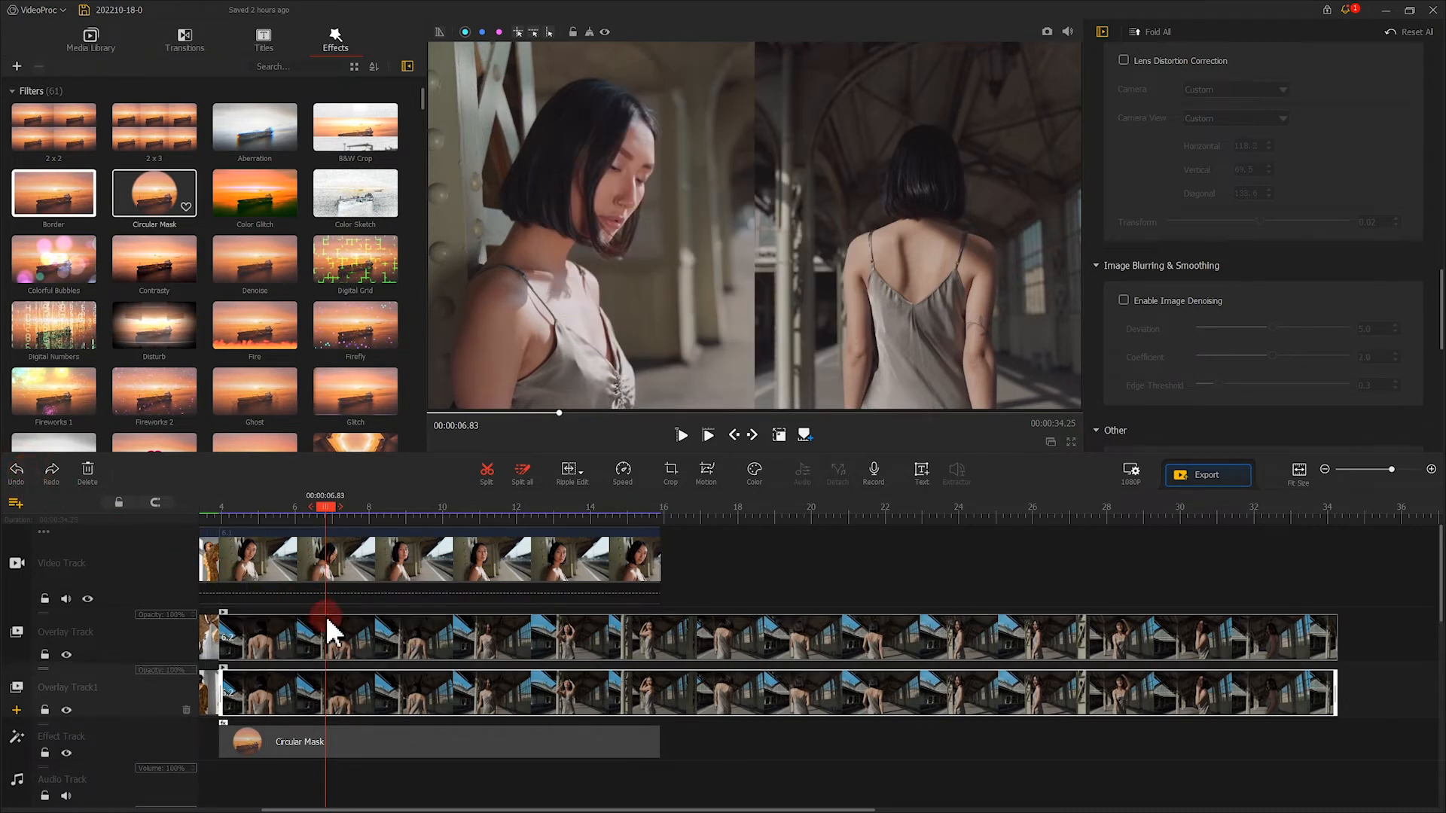
click(1175, 238)
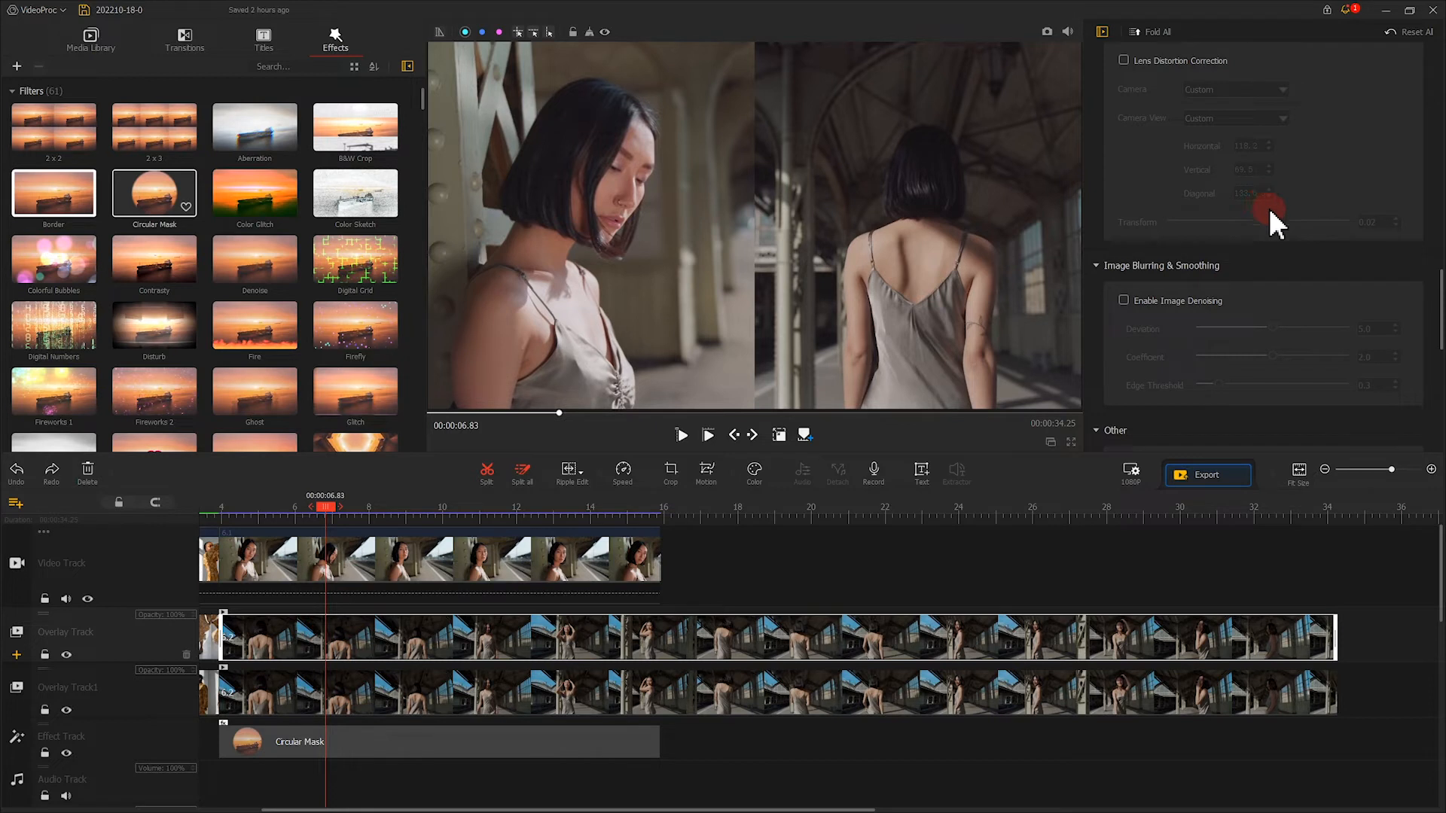
click(1204, 297)
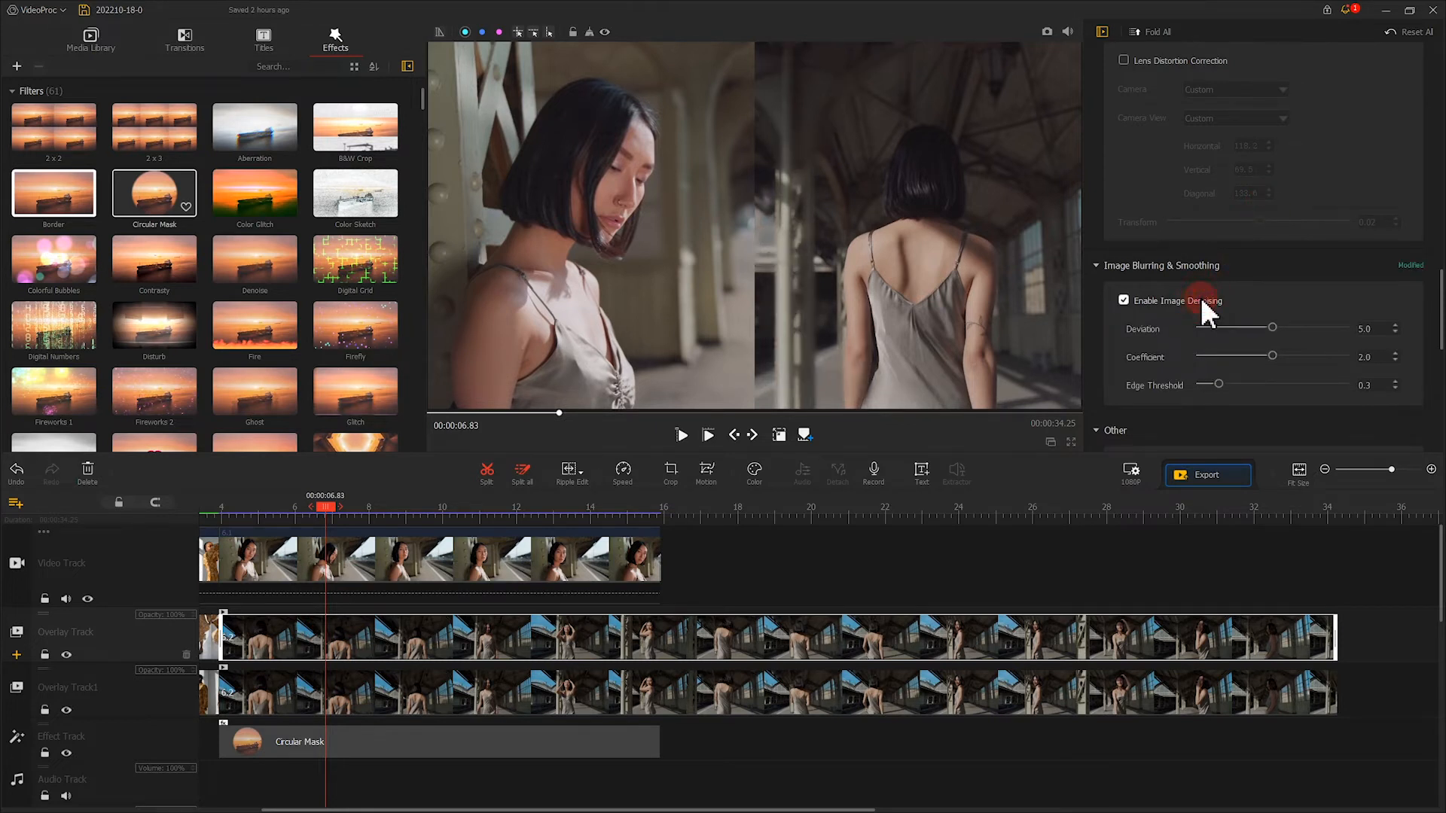
drag(1274, 328, 1348, 327)
click(1272, 357)
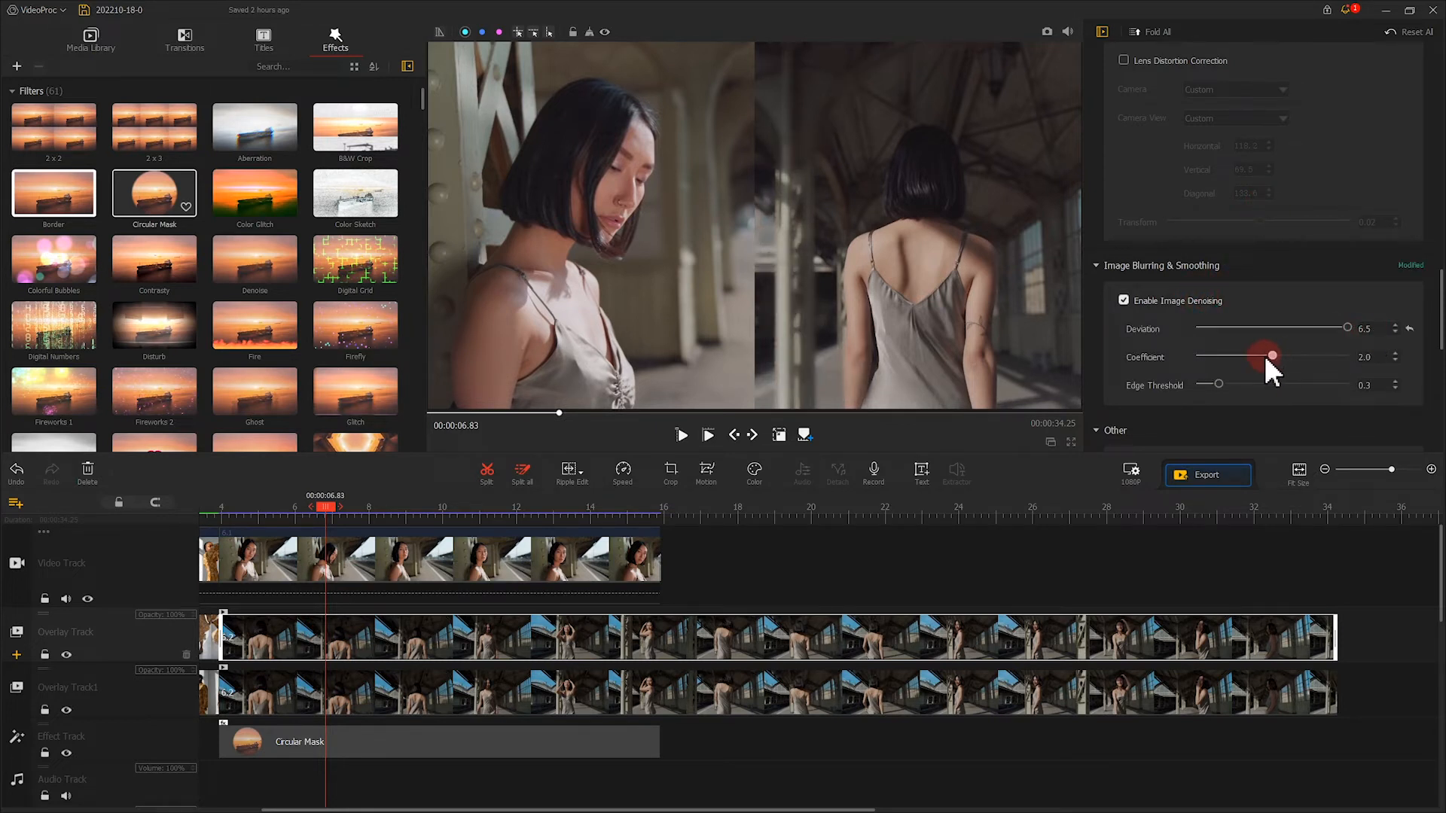
drag(1222, 386, 1375, 386)
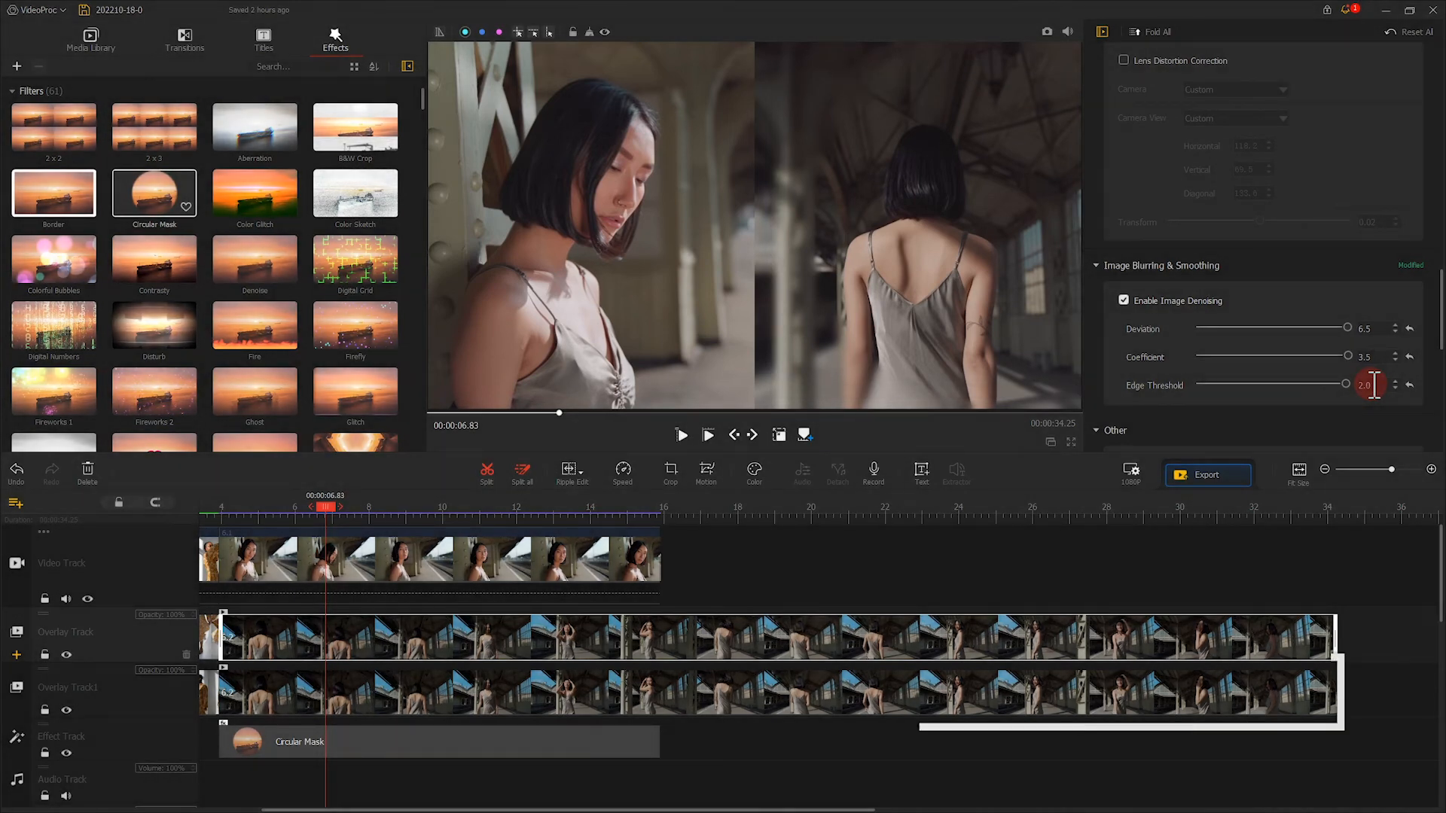
- Reset the crop of the masked clip 6.2 copy and crop its upper-left area away to about 1774 × 963
click(332, 688)
click(644, 549)
click(671, 476)
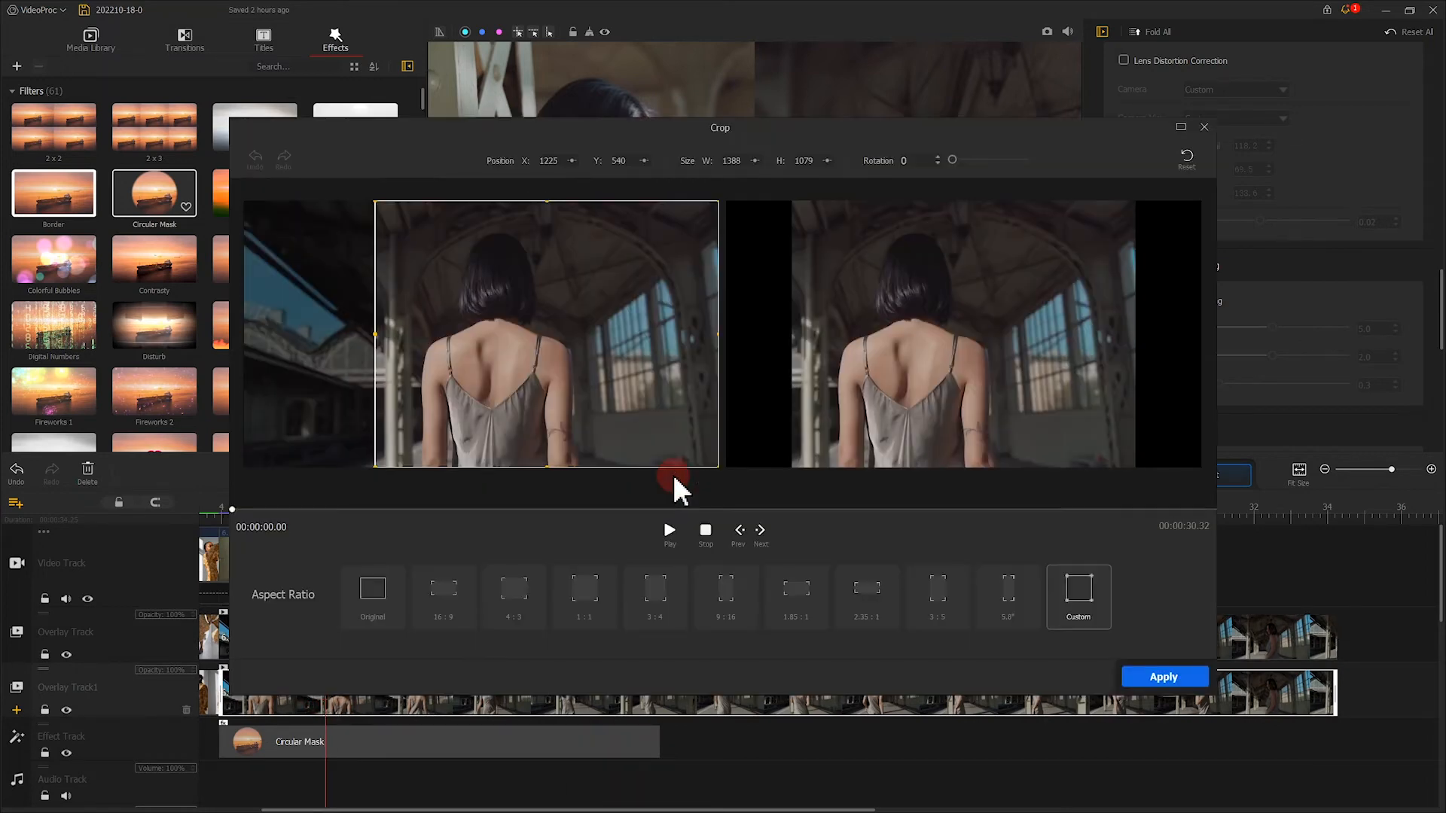
click(1195, 164)
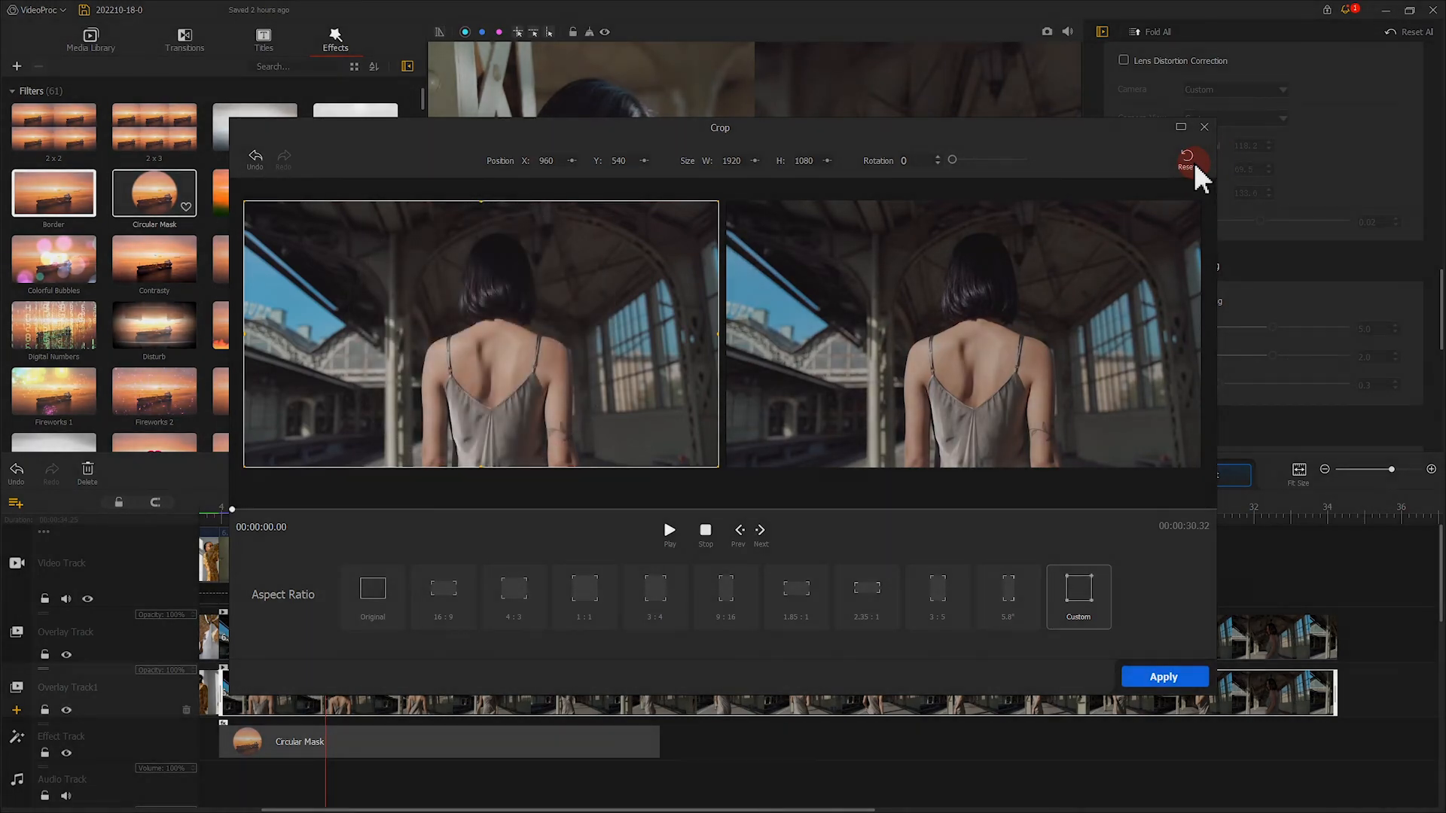
drag(247, 203, 279, 230)
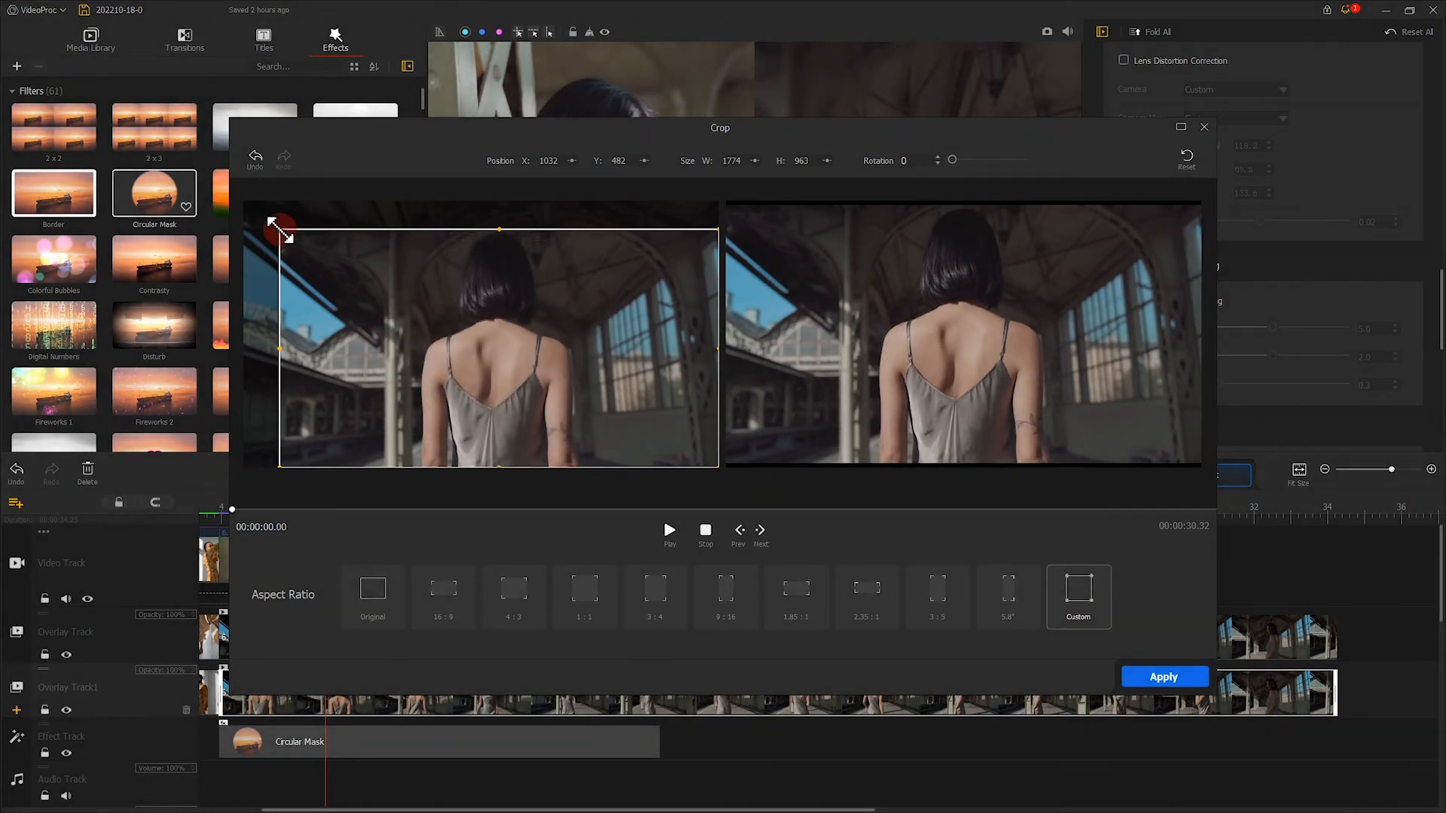
click(1176, 678)
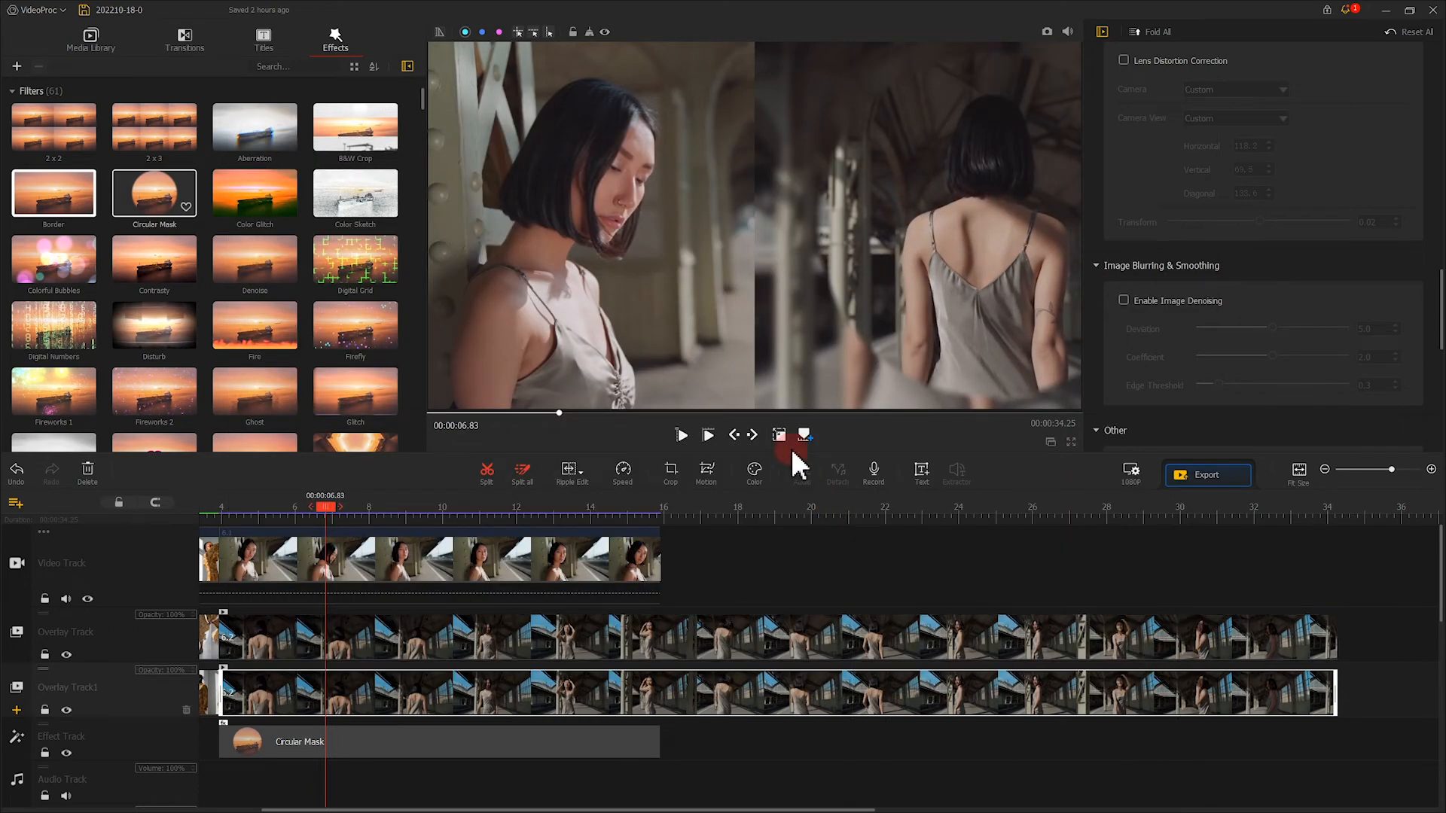
- Reposition and shrink the masked picture so the woman lines up within the blurred right-hand half
drag(953, 293, 881, 287)
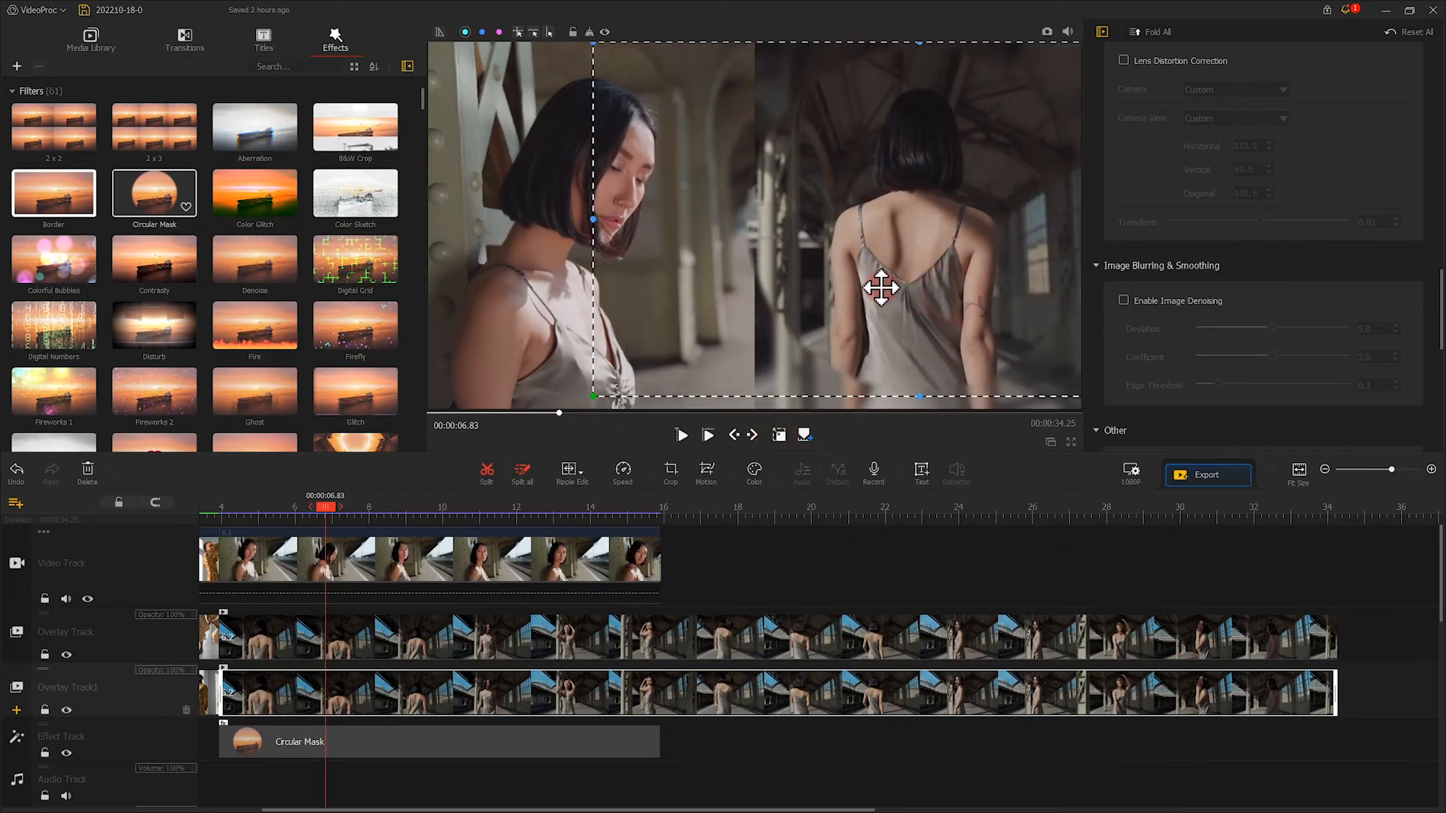
drag(594, 43, 659, 78)
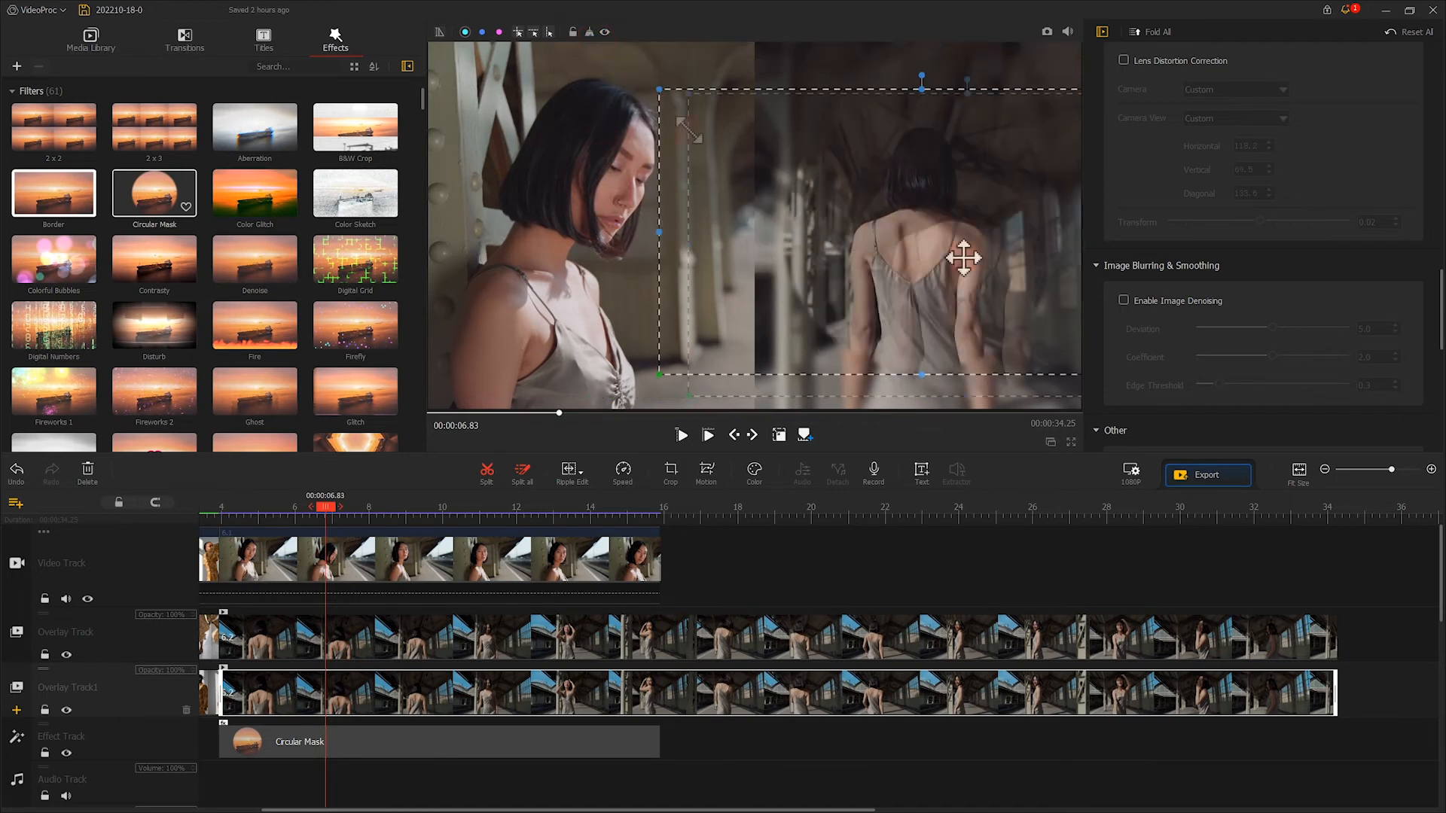
drag(962, 258, 961, 270)
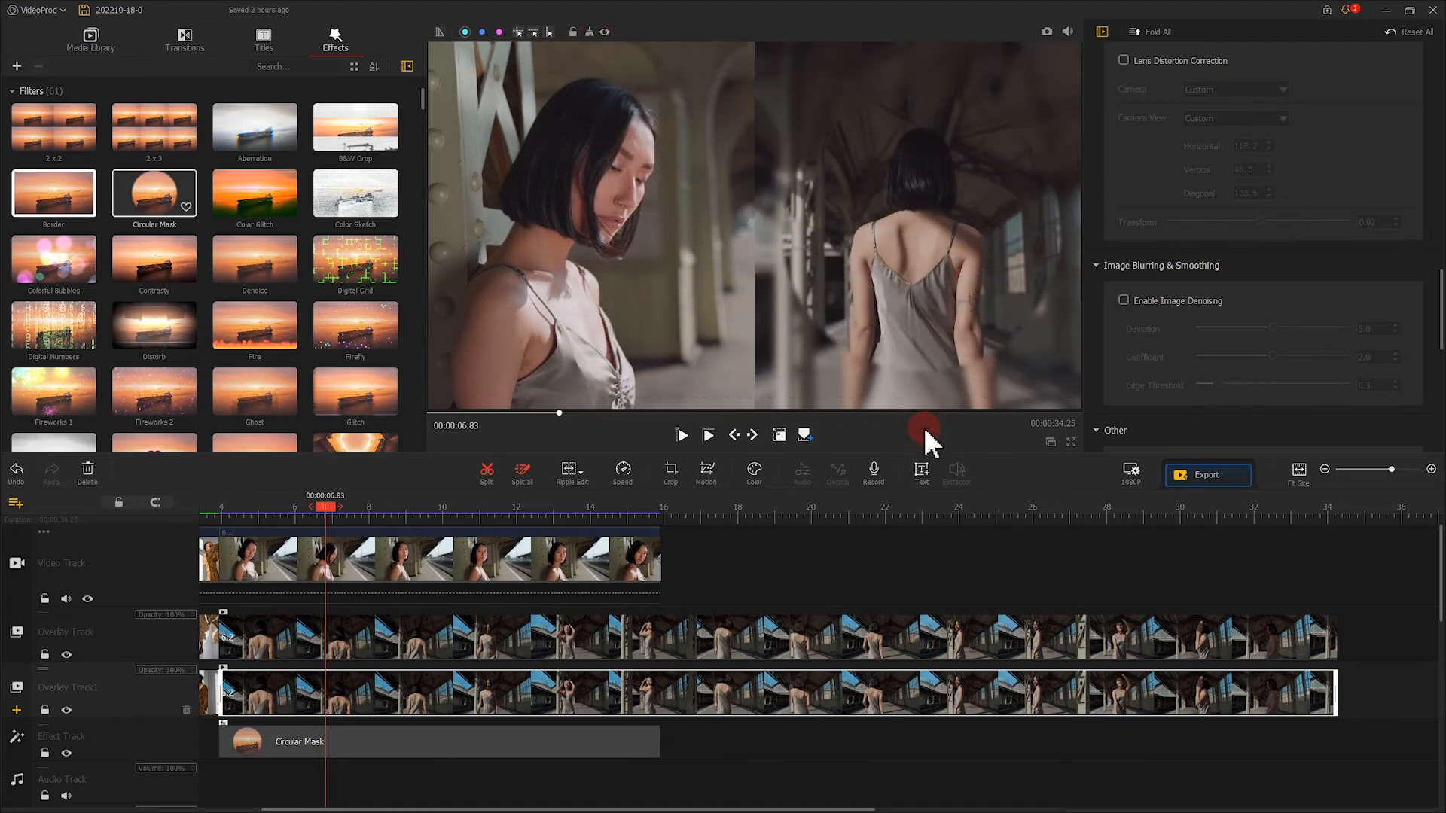
- Play the masked layout from about 4.2 s, and the finished project with music from its start
click(231, 510)
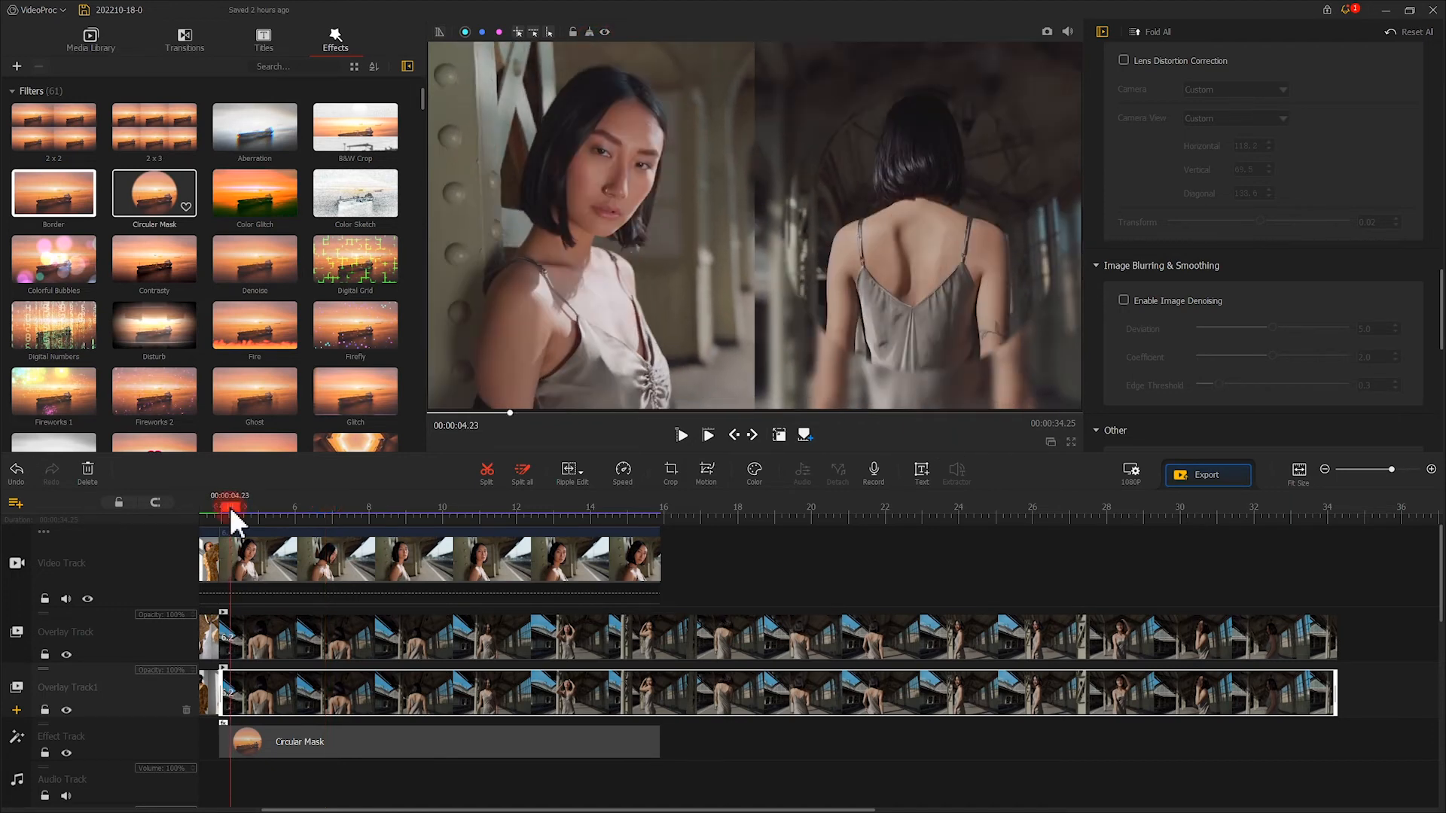
click(680, 436)
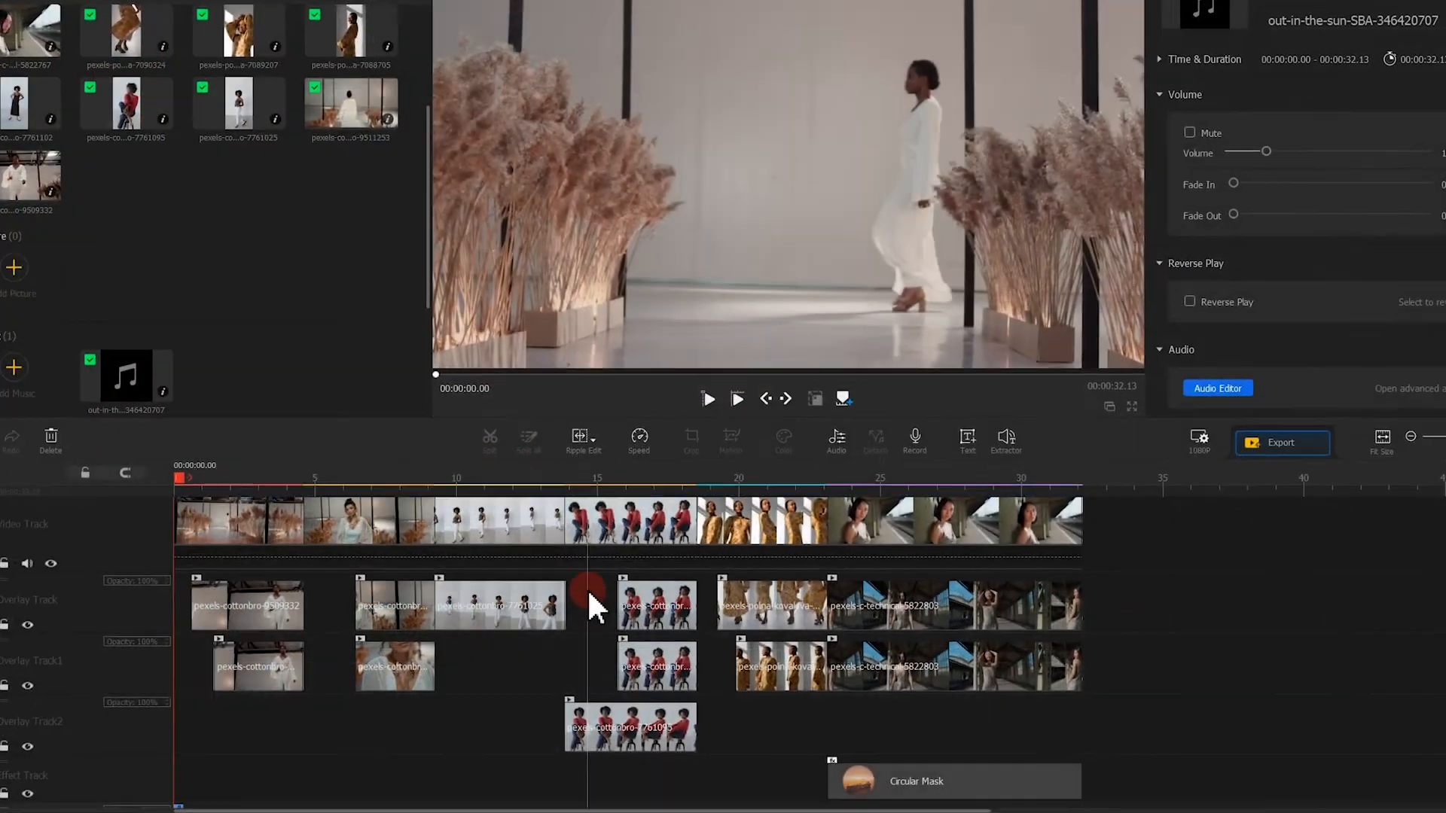
scroll(595, 606, down, 2)
click(708, 399)
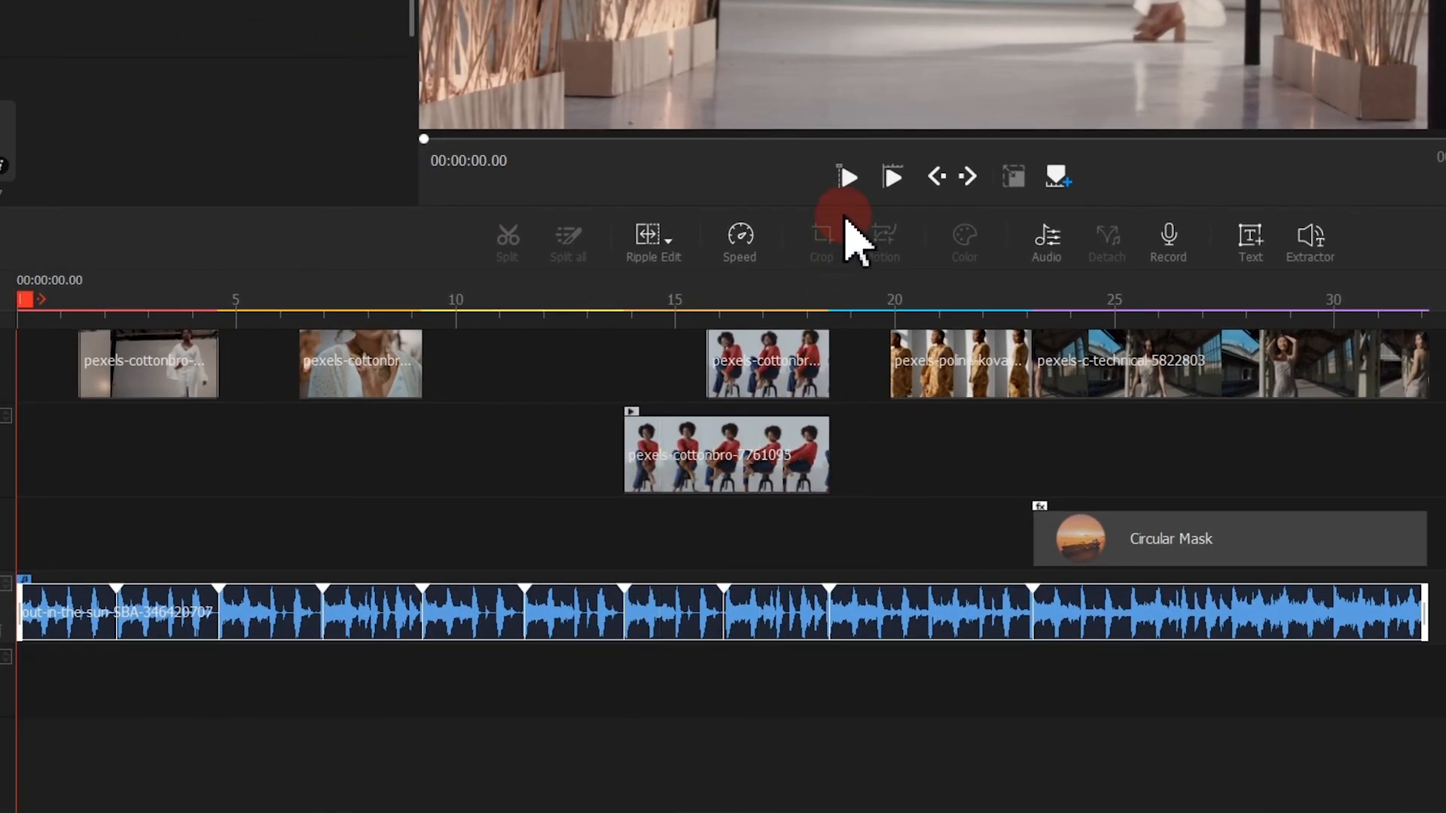